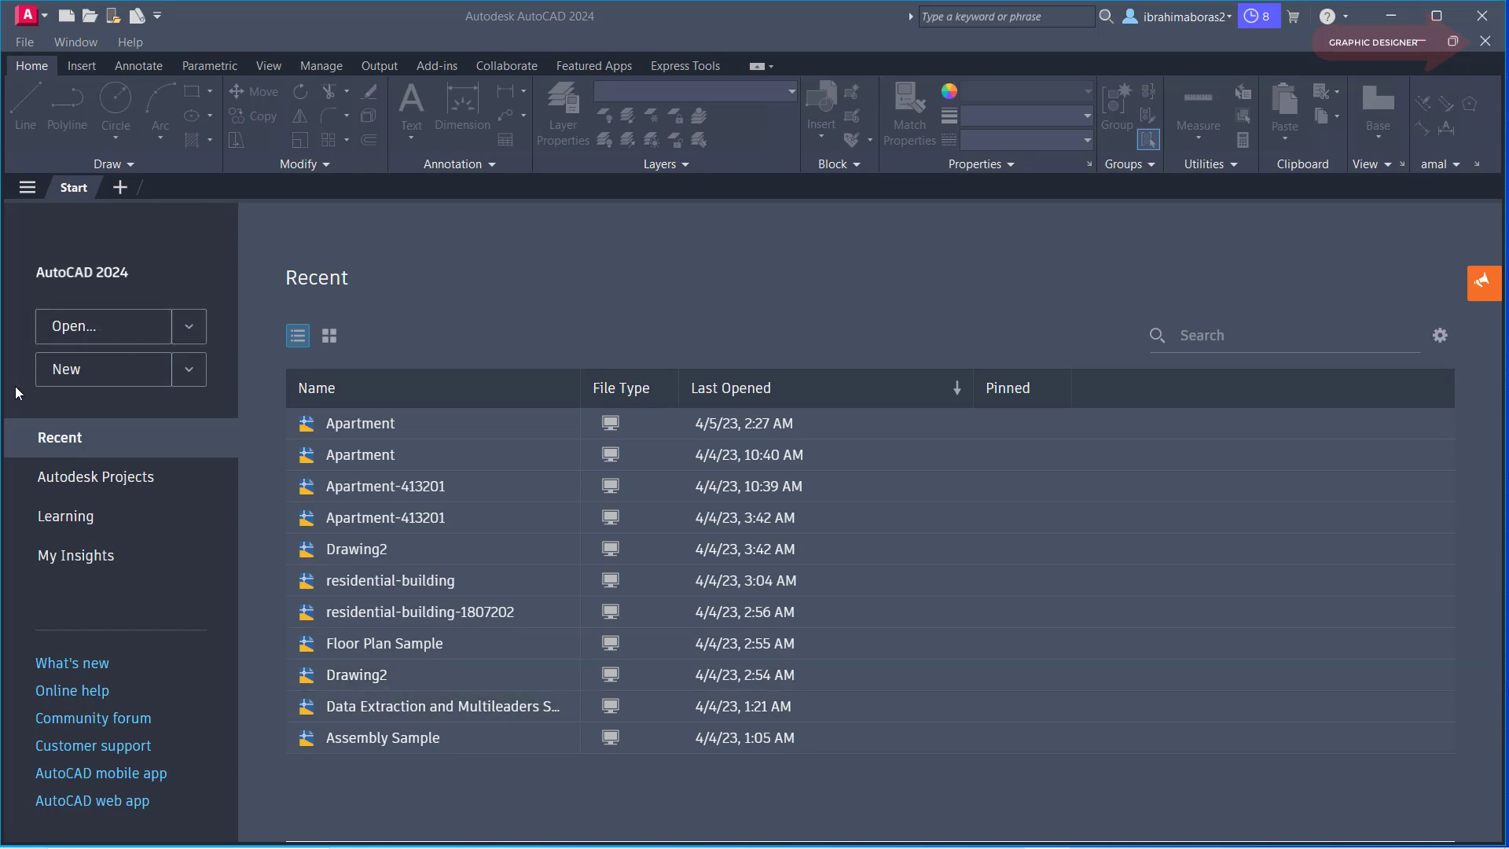
Preview the Open Files and New drawing options on the Start tab without choosing one.
click(197, 333)
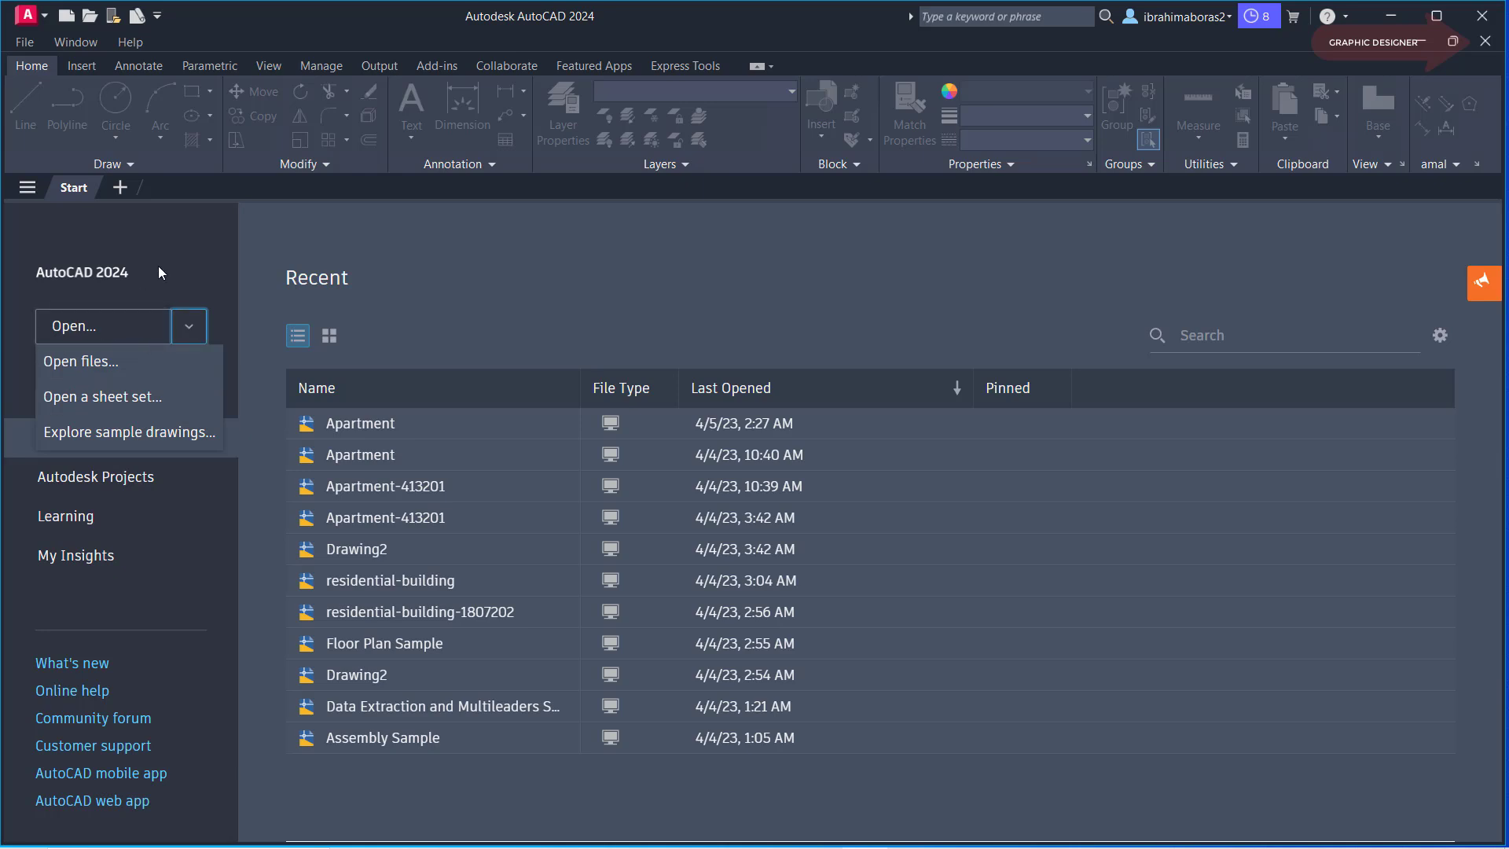
click(189, 326)
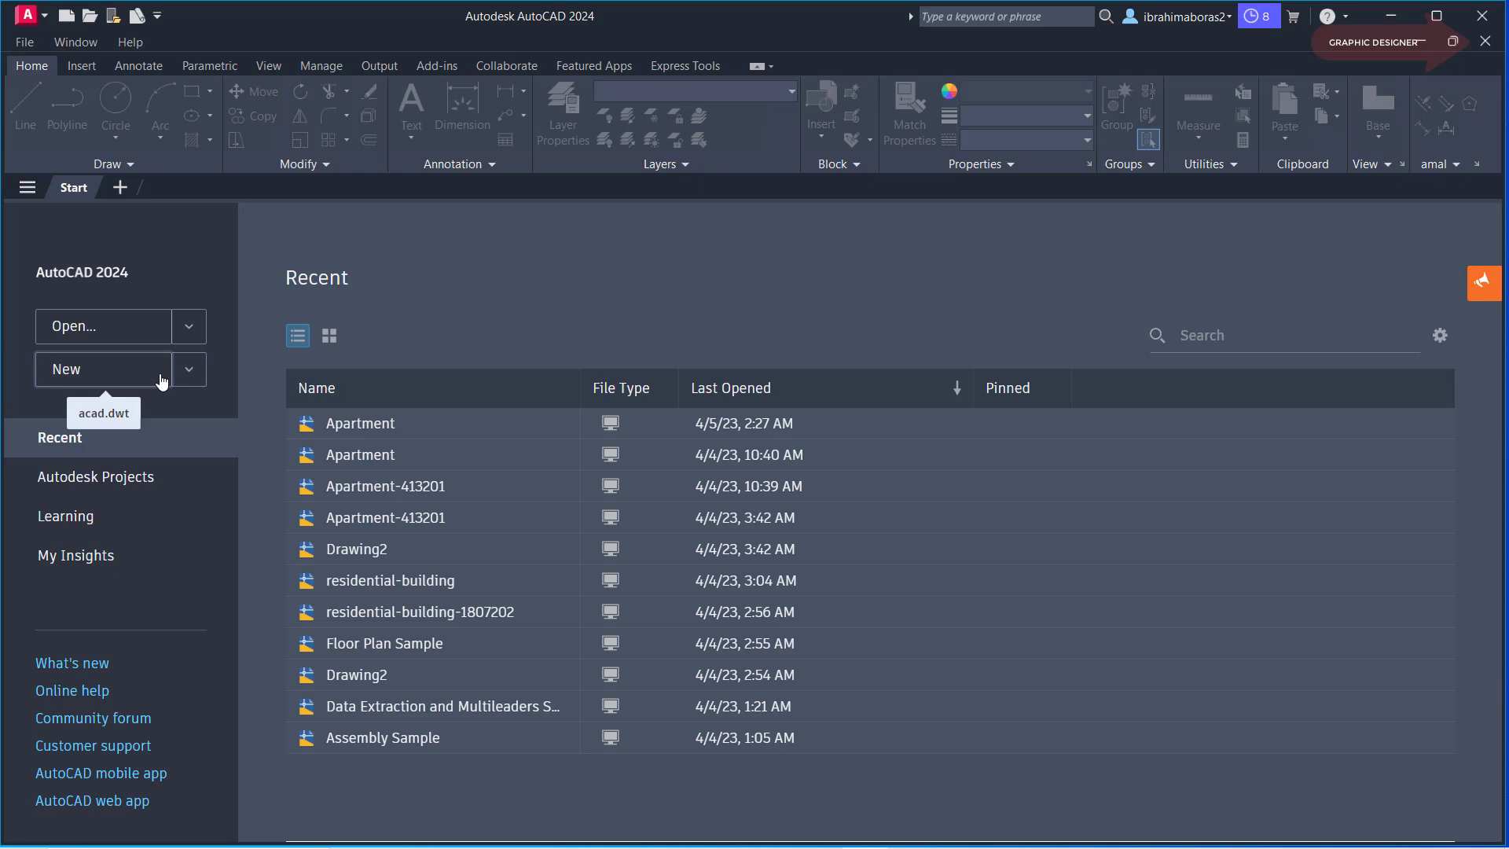
click(189, 371)
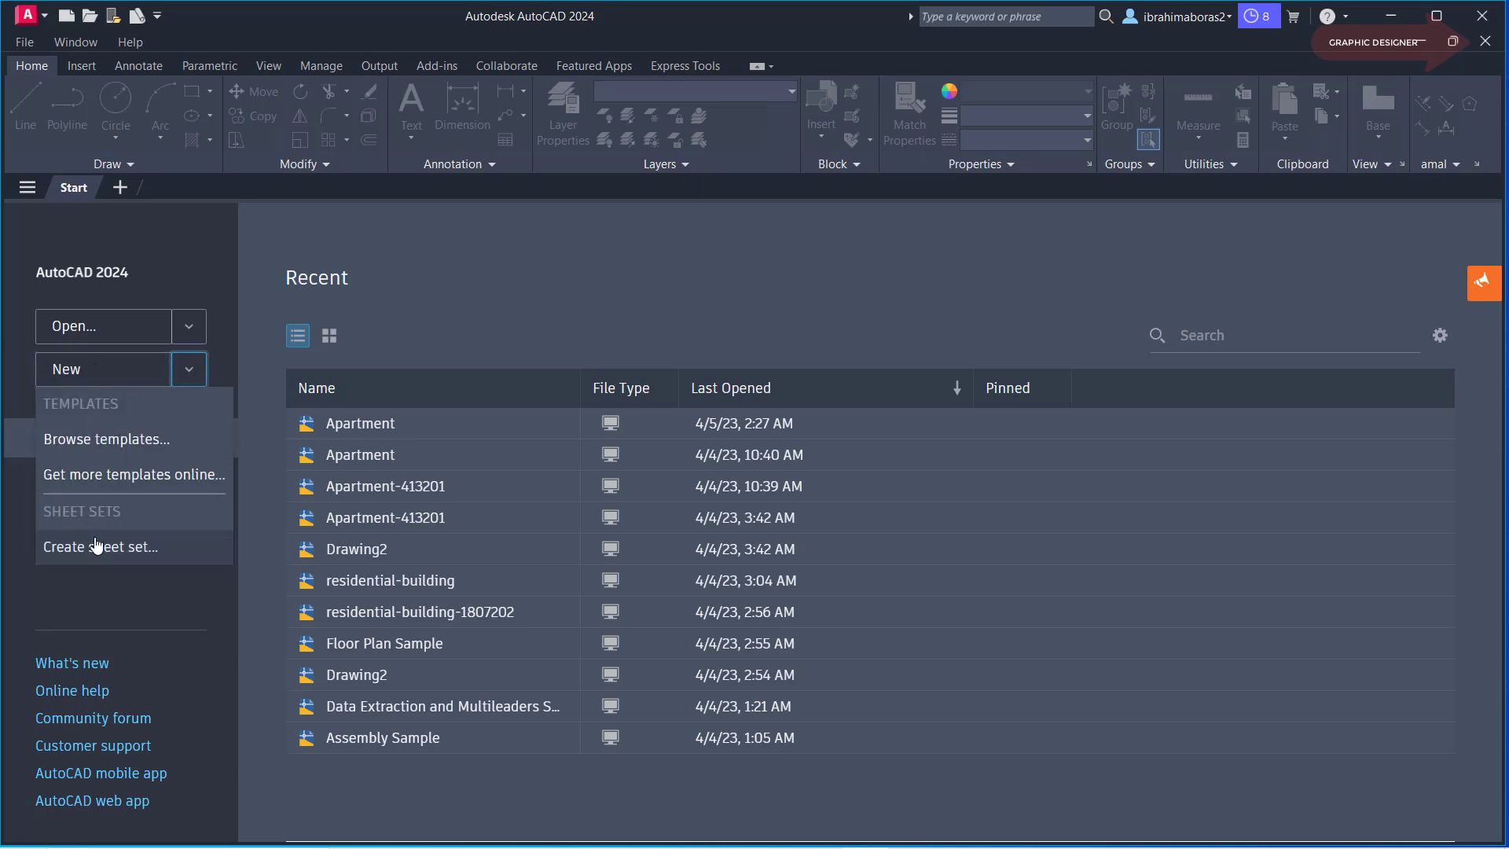
click(189, 371)
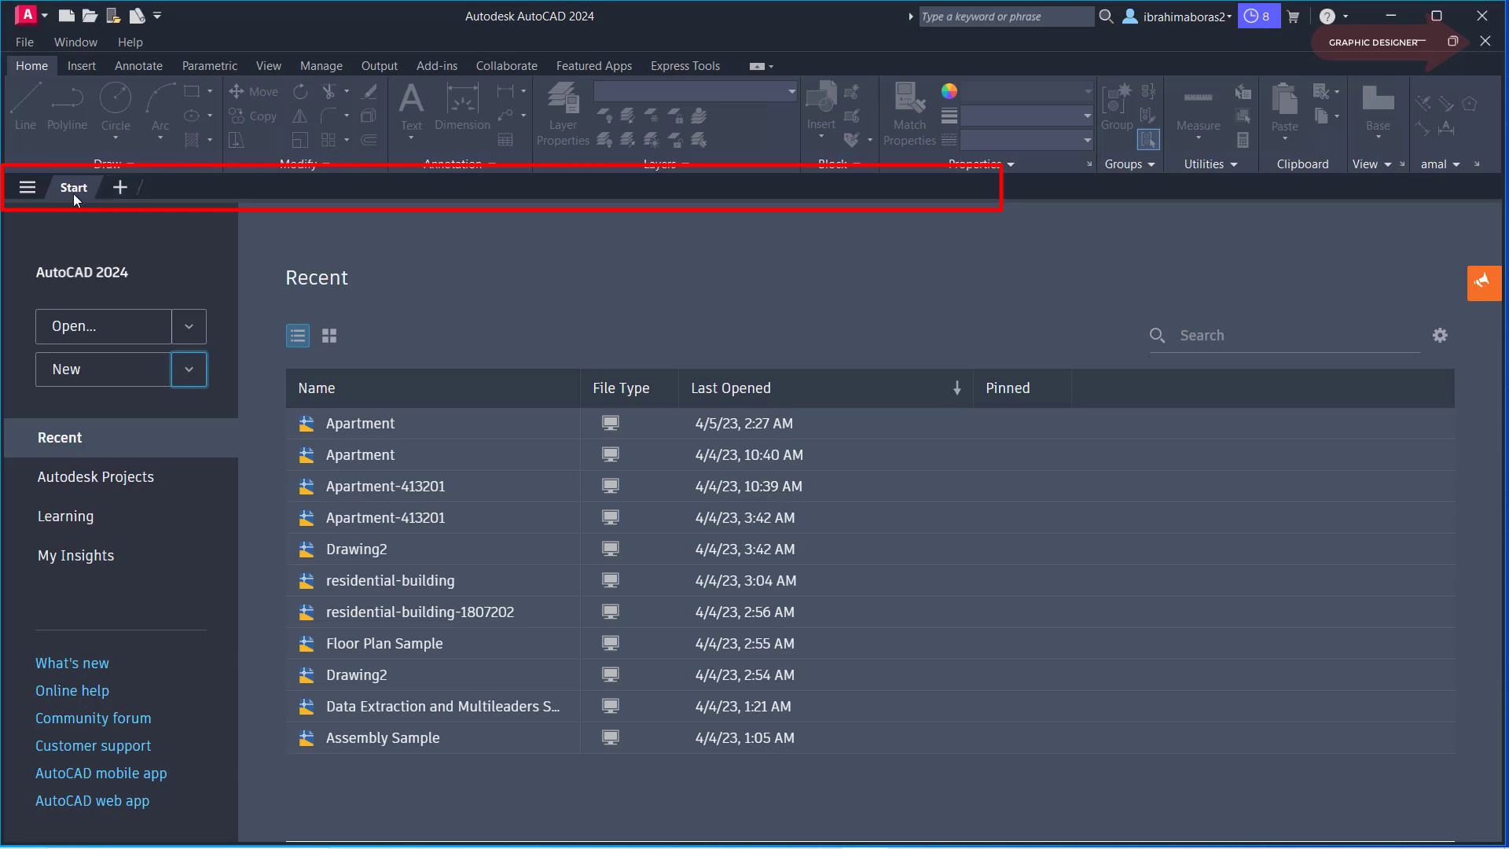
Cancel the template-based new drawing and create blank Drawing3 from the new-drawing tab instead.
click(26, 189)
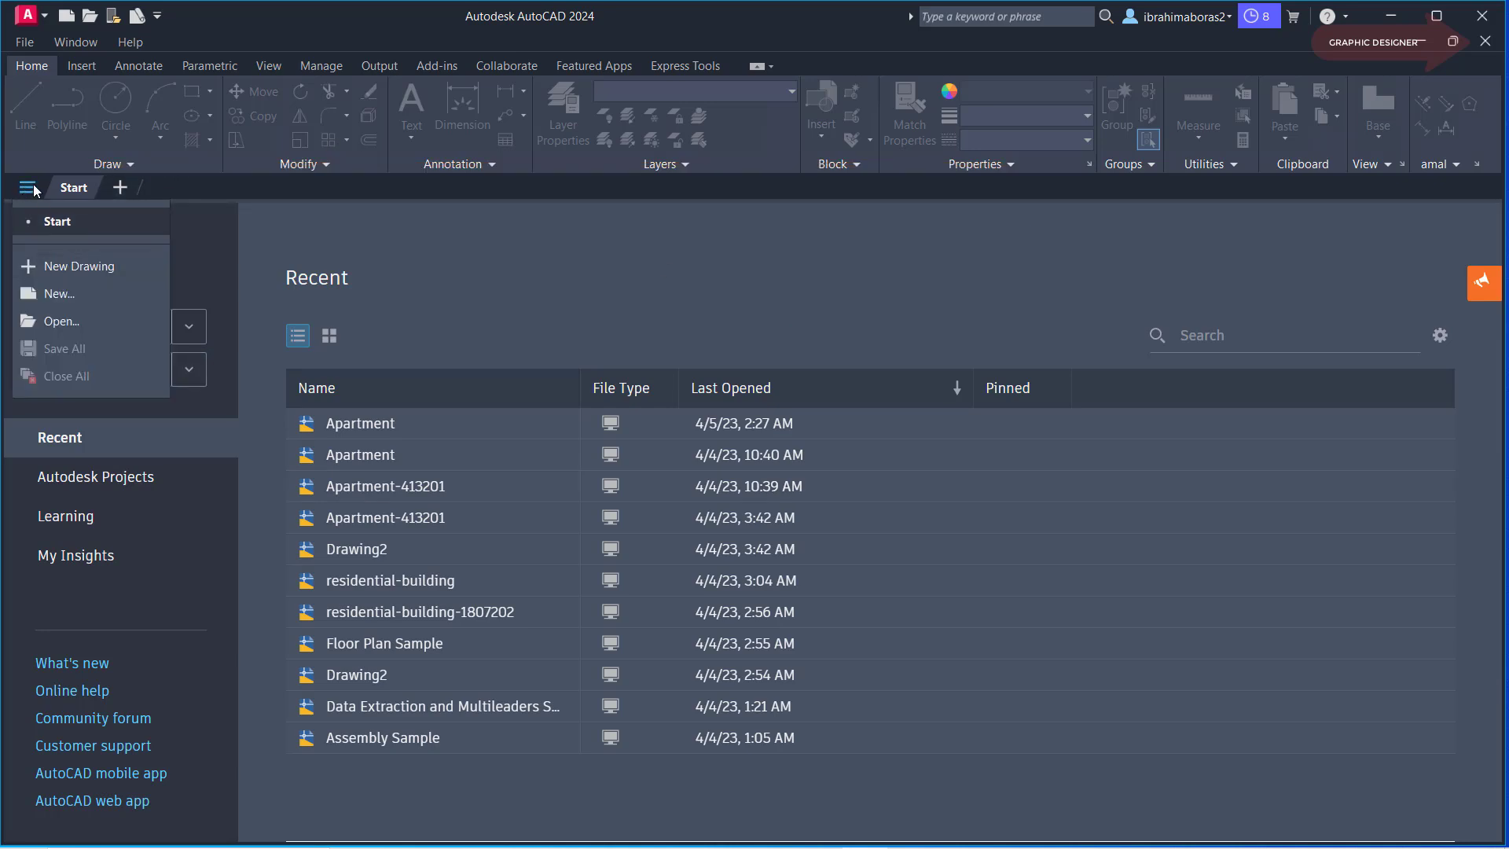
click(55, 294)
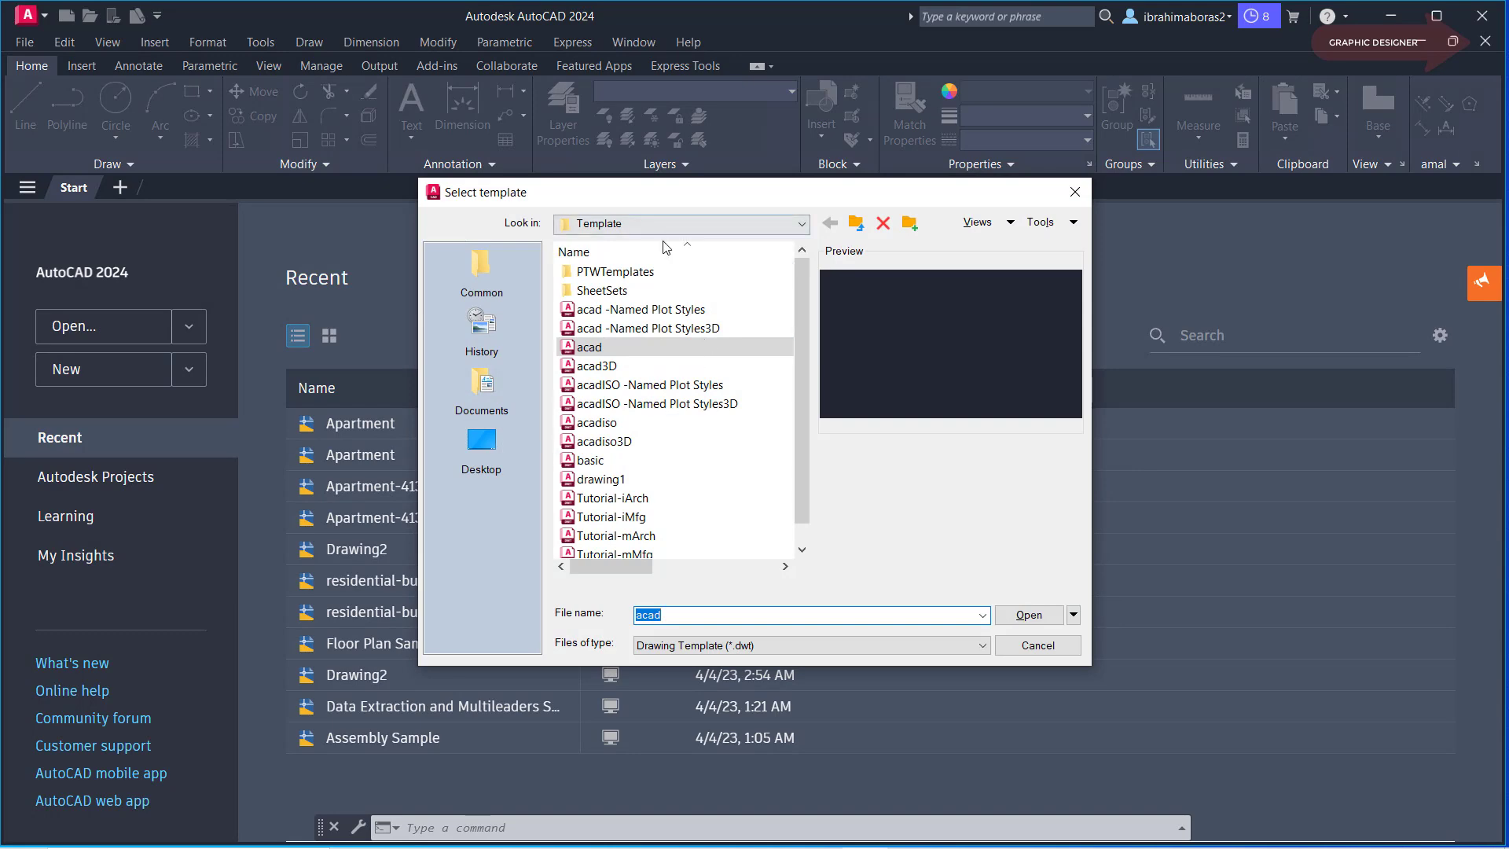
click(1038, 646)
click(28, 187)
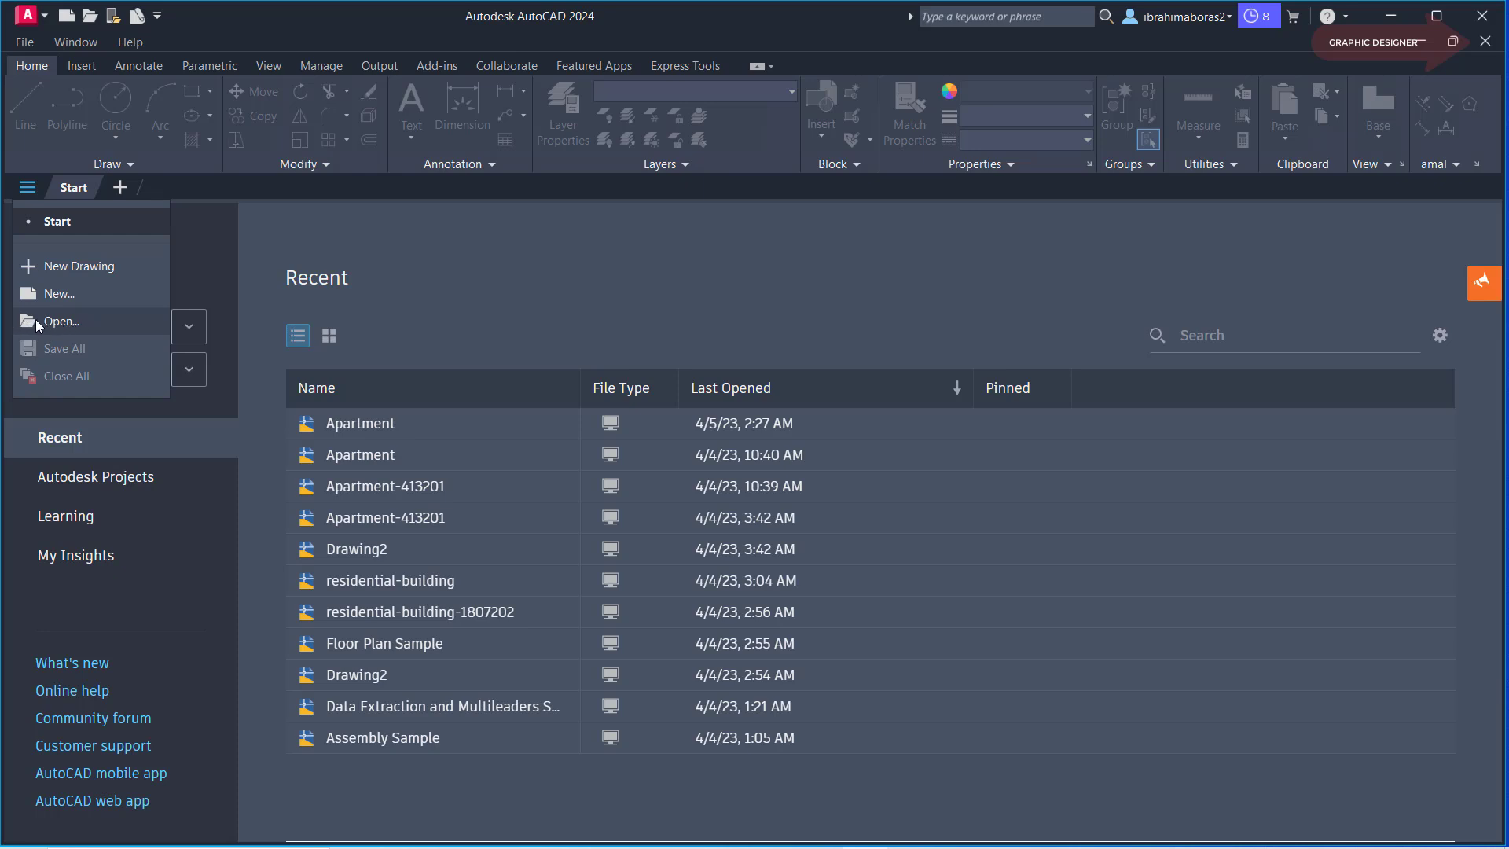
click(250, 242)
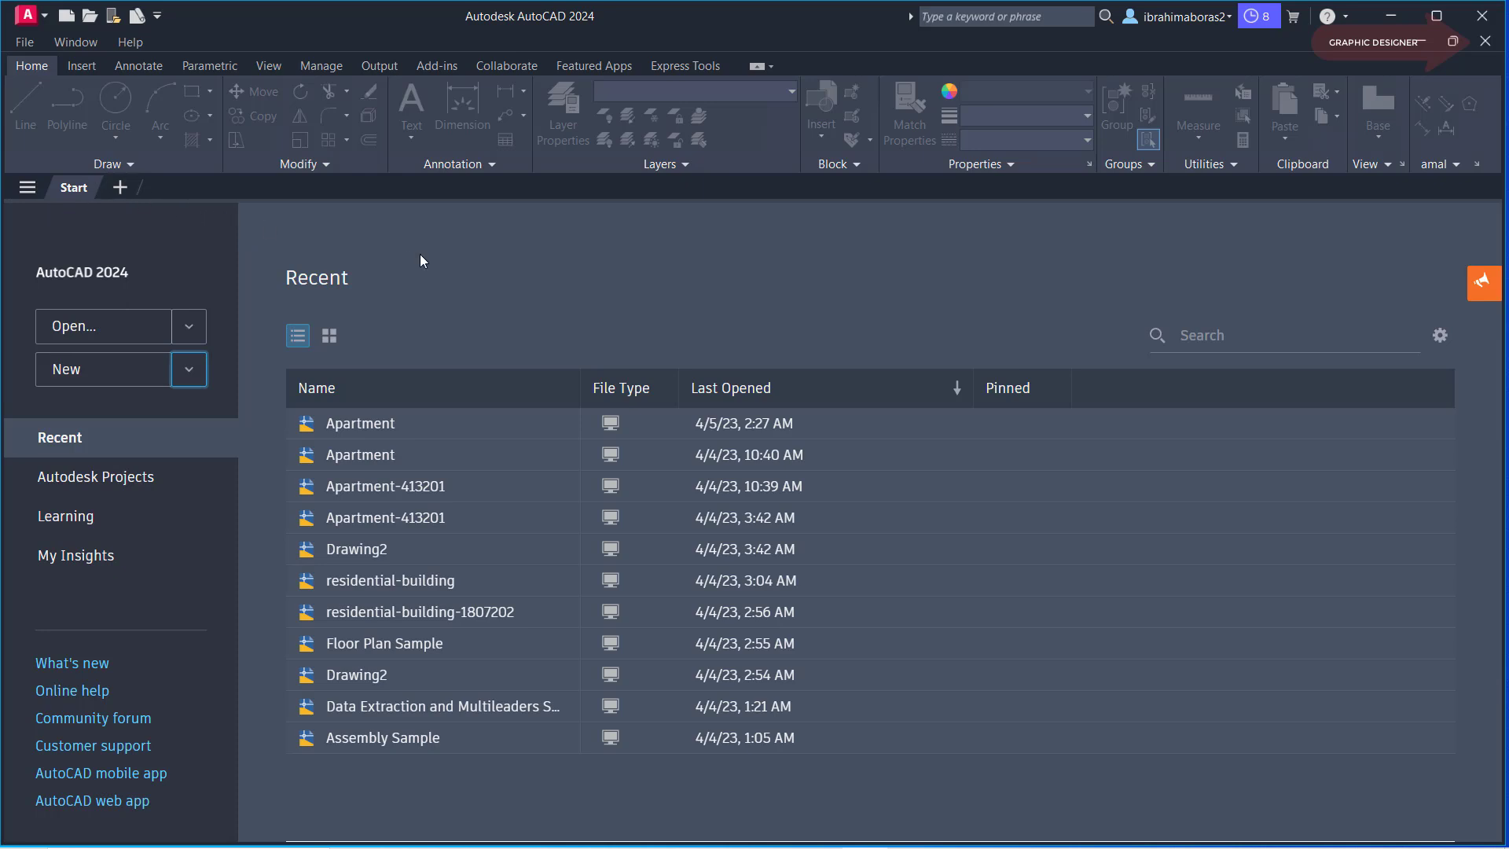
click(126, 195)
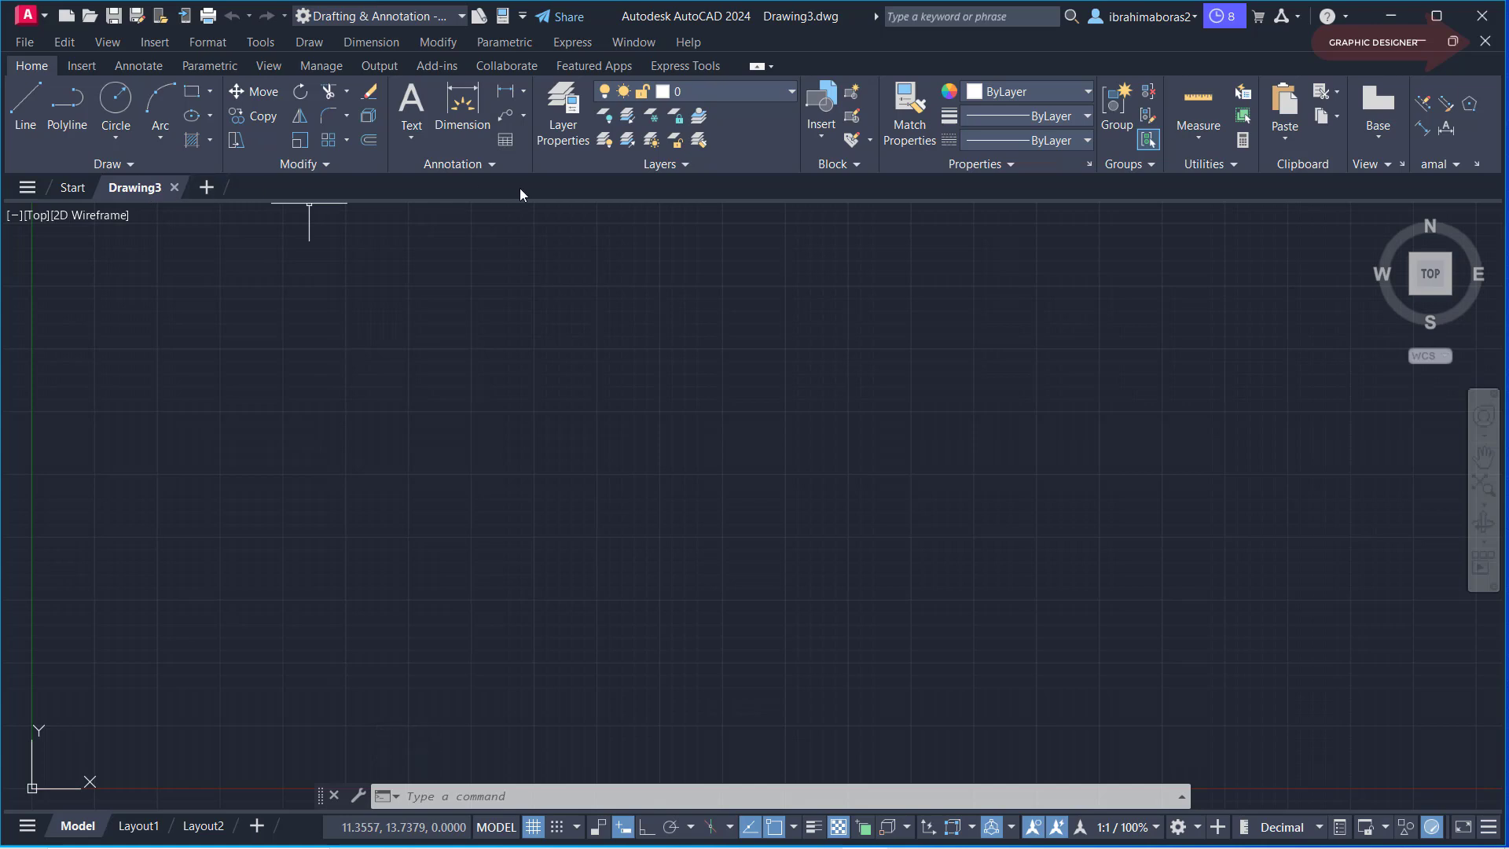
click(27, 189)
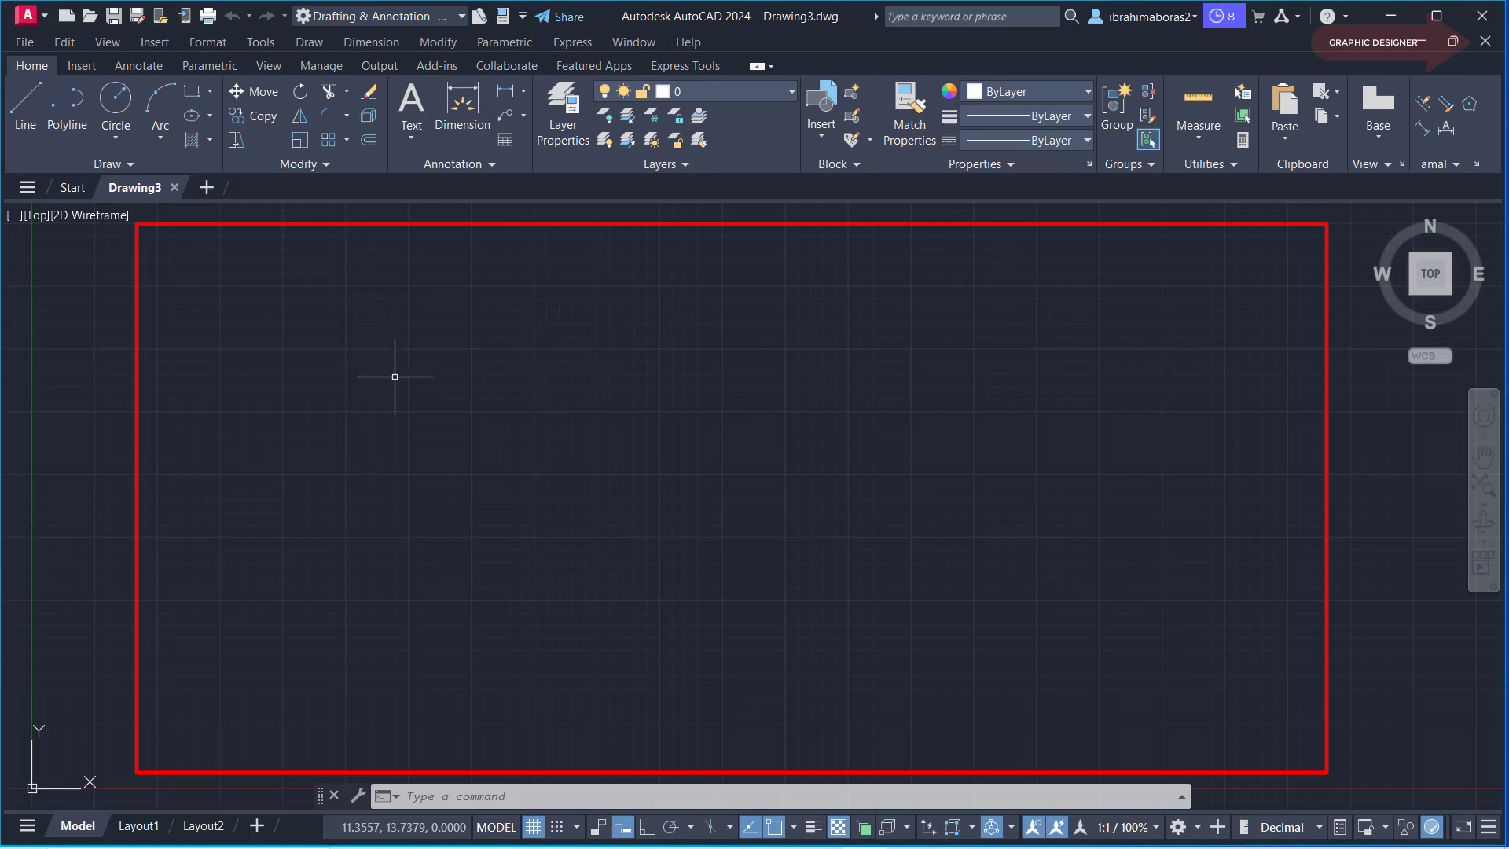
click(534, 832)
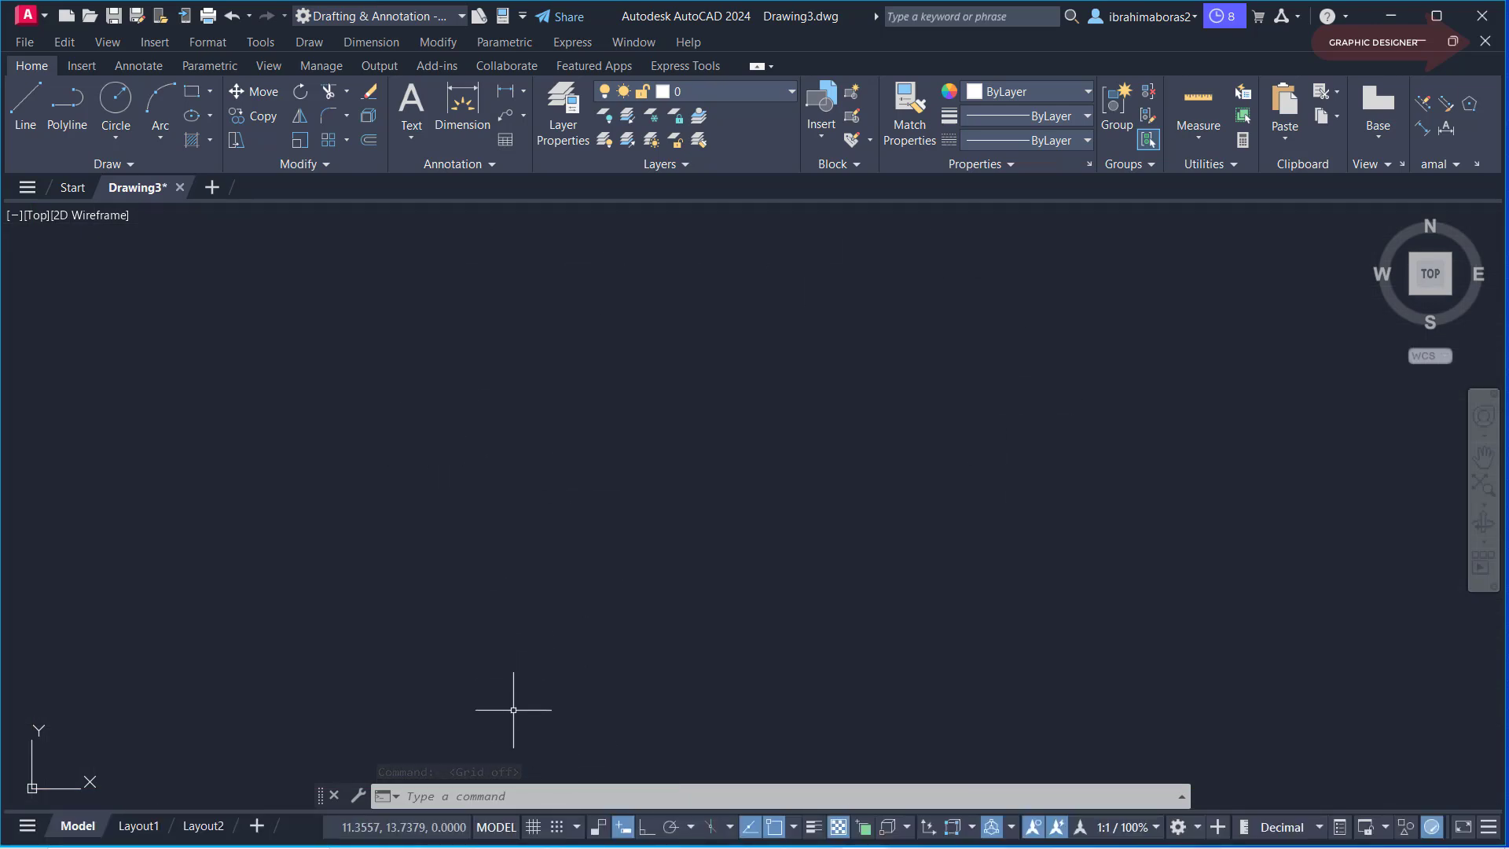
click(534, 829)
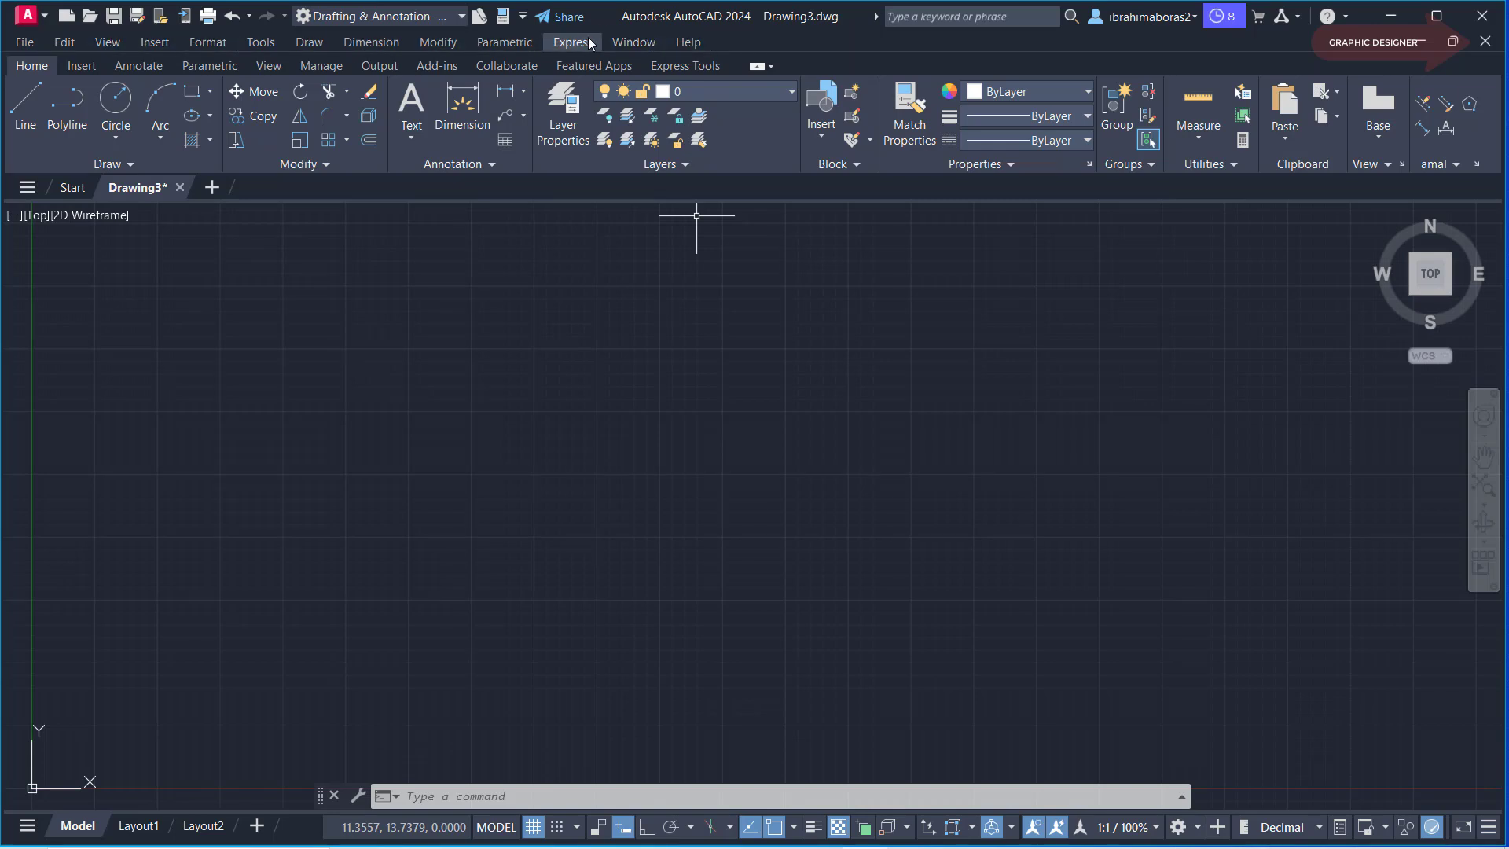
click(523, 16)
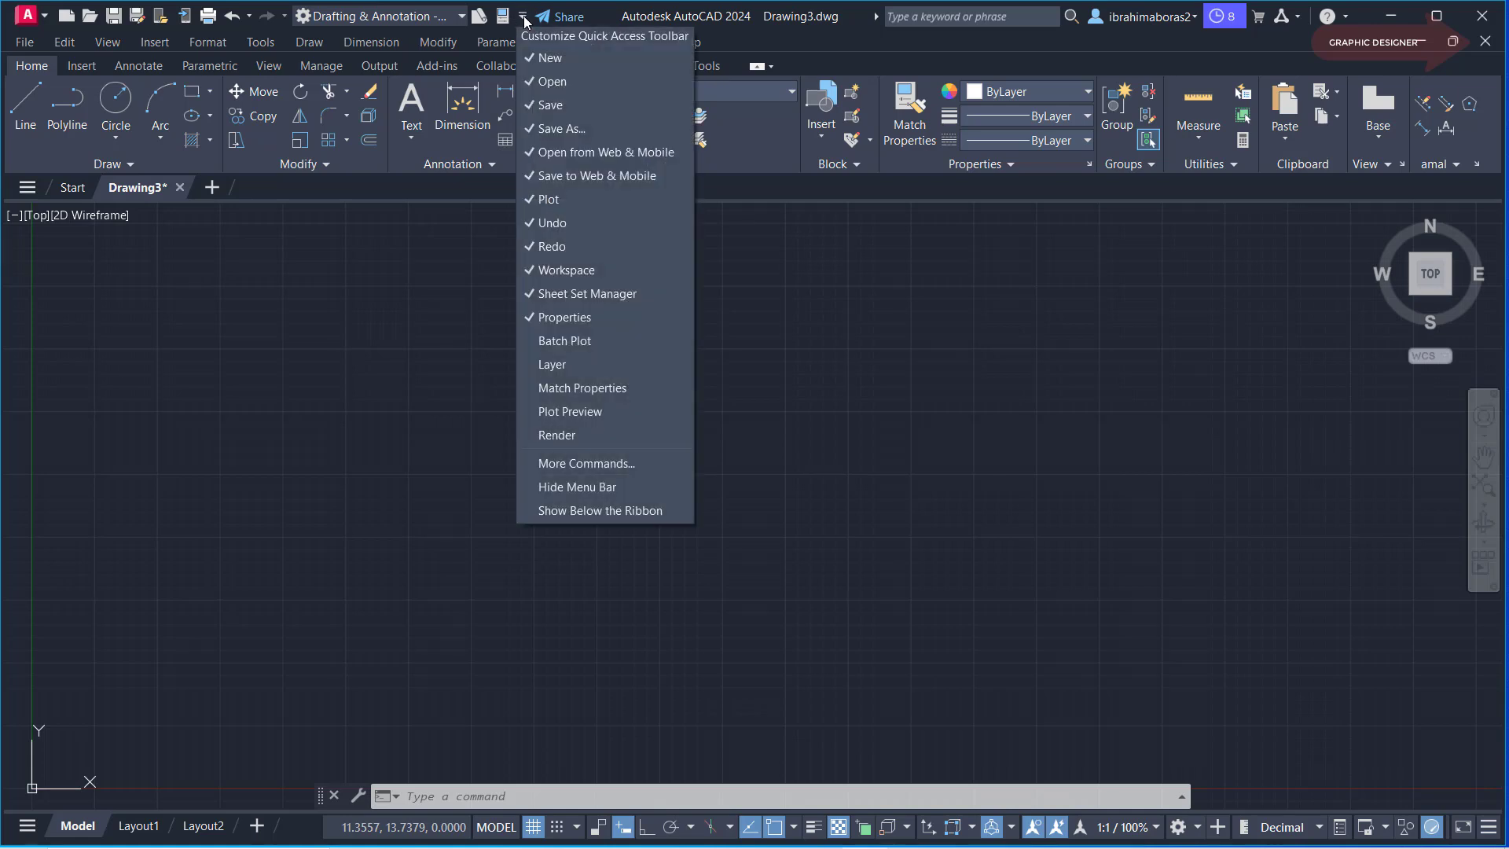
click(591, 487)
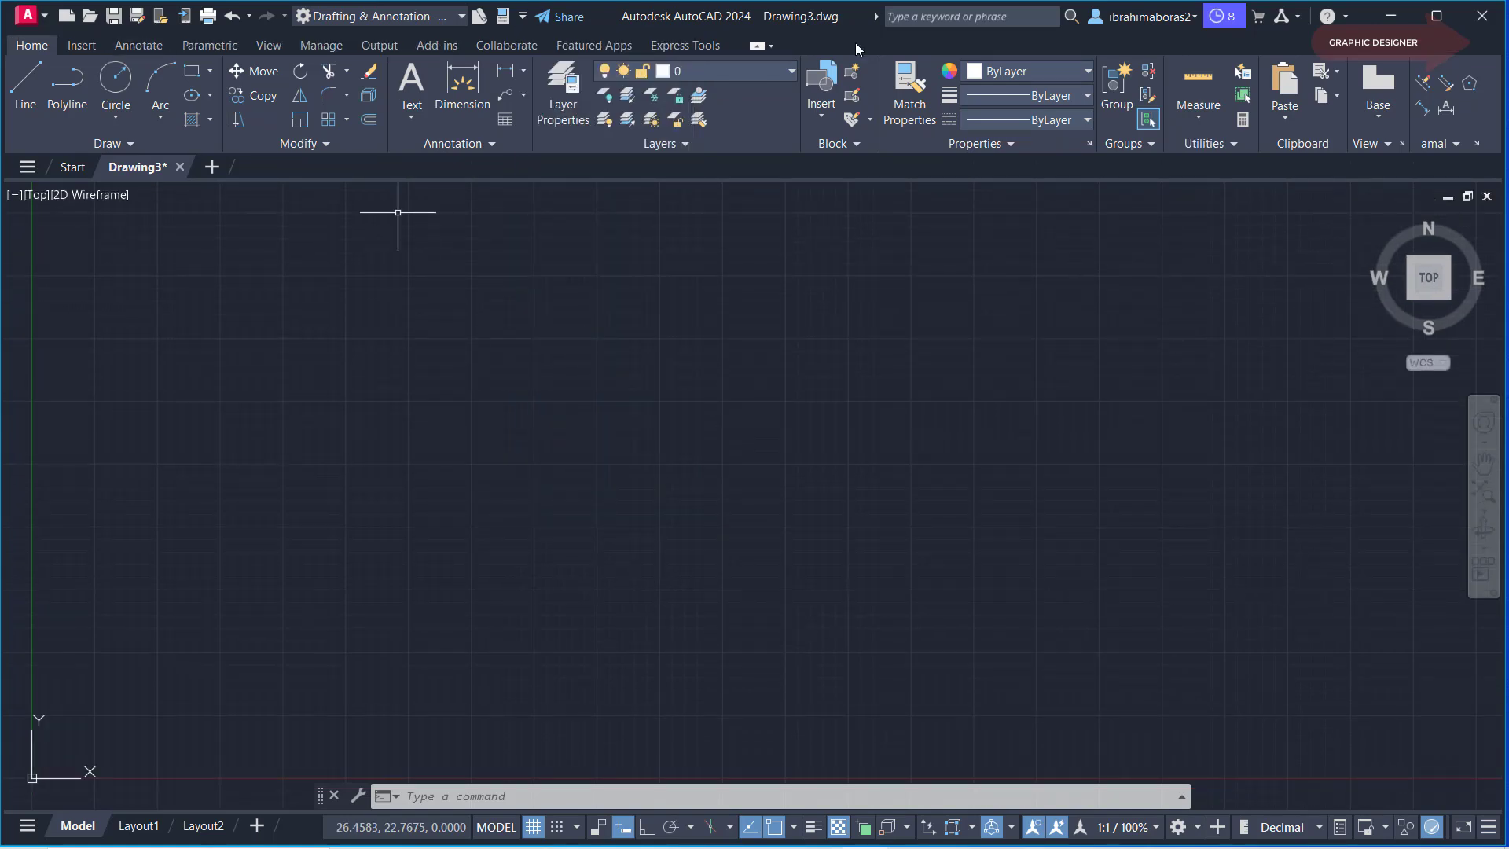
click(523, 17)
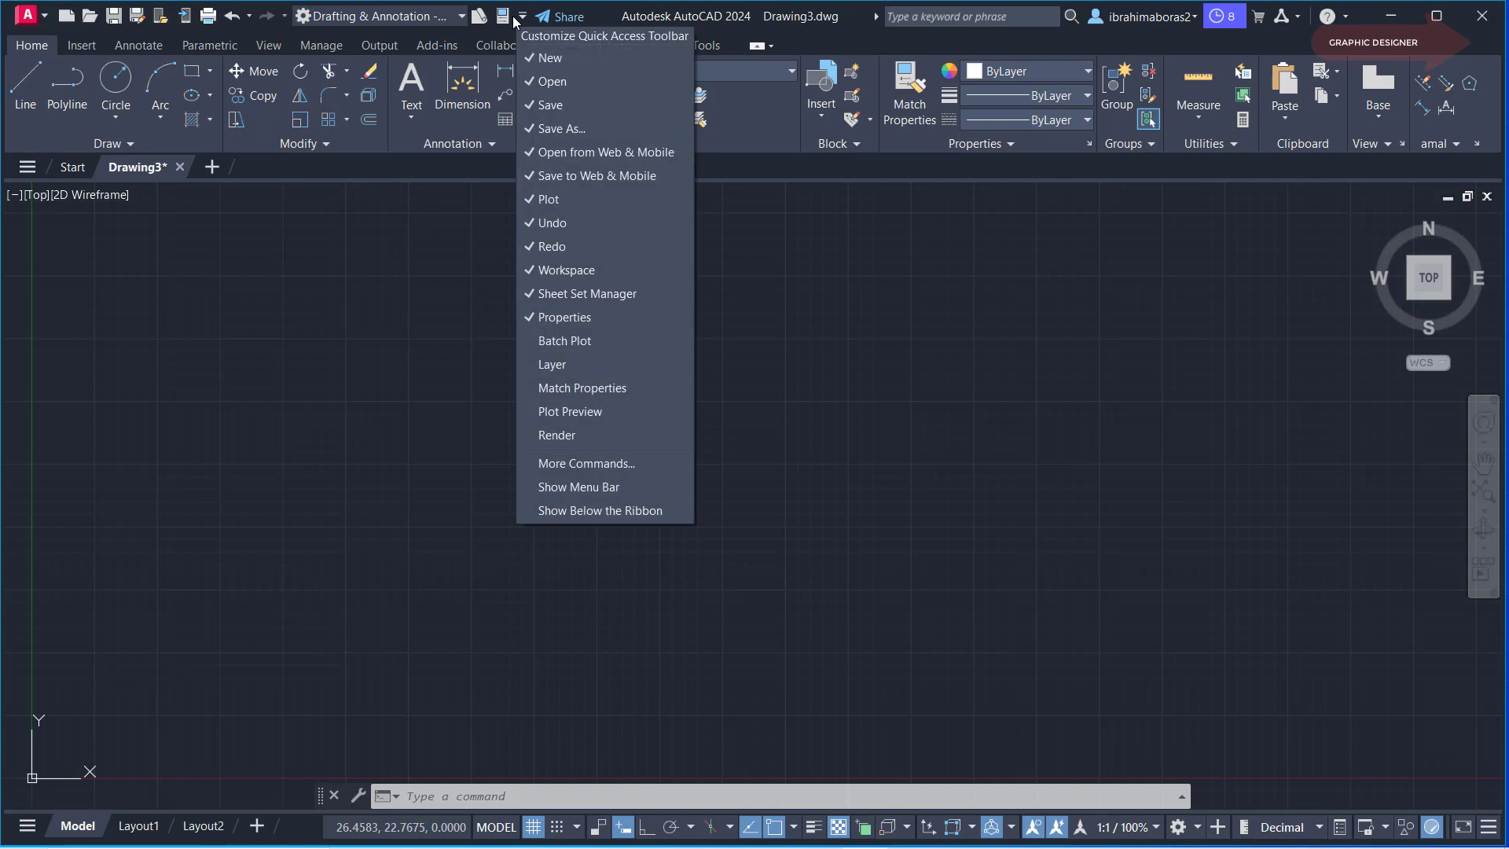
click(569, 487)
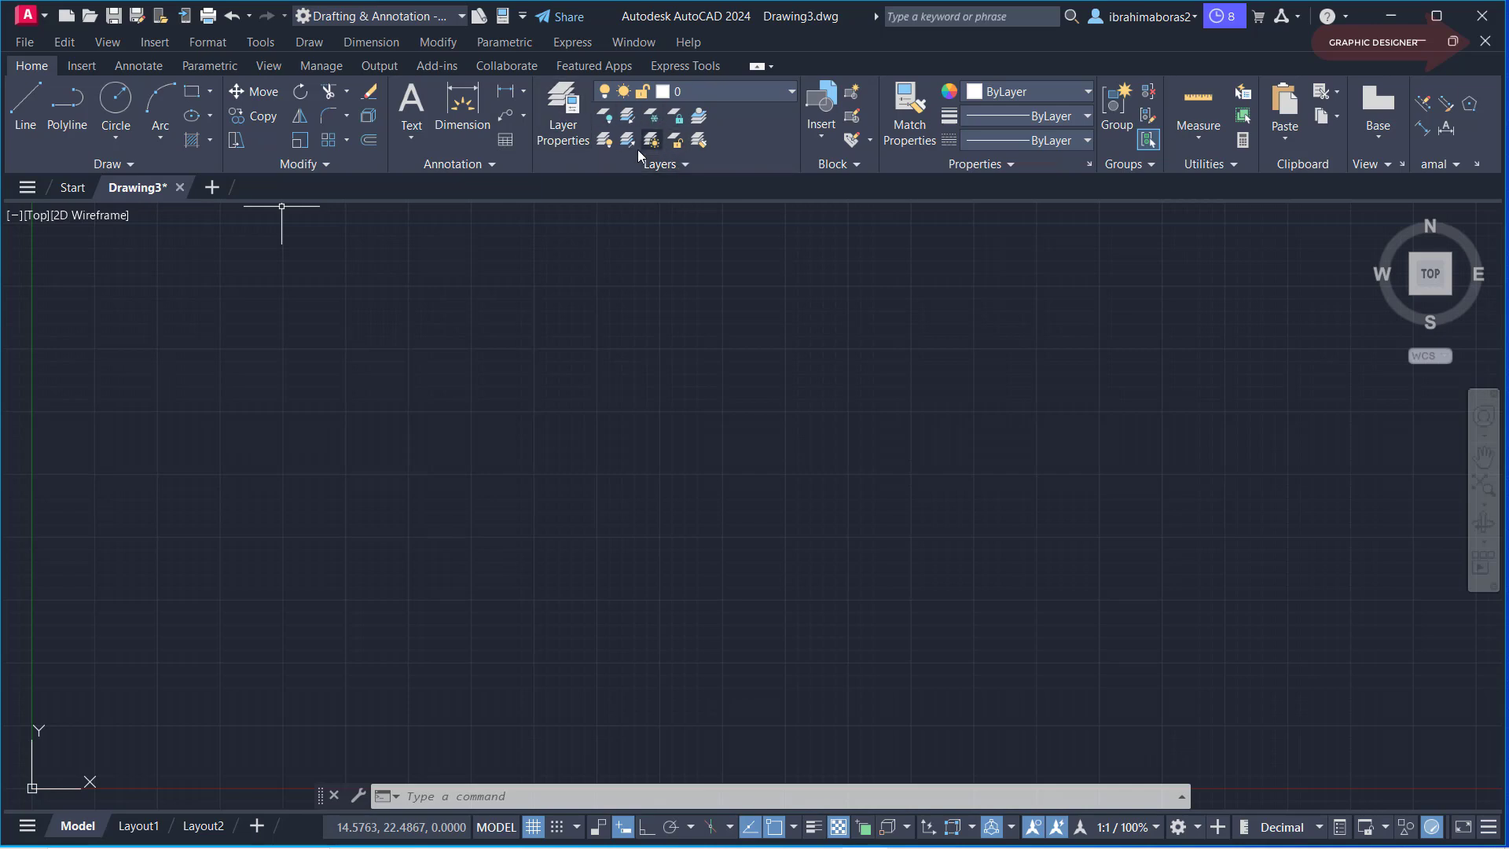
click(571, 143)
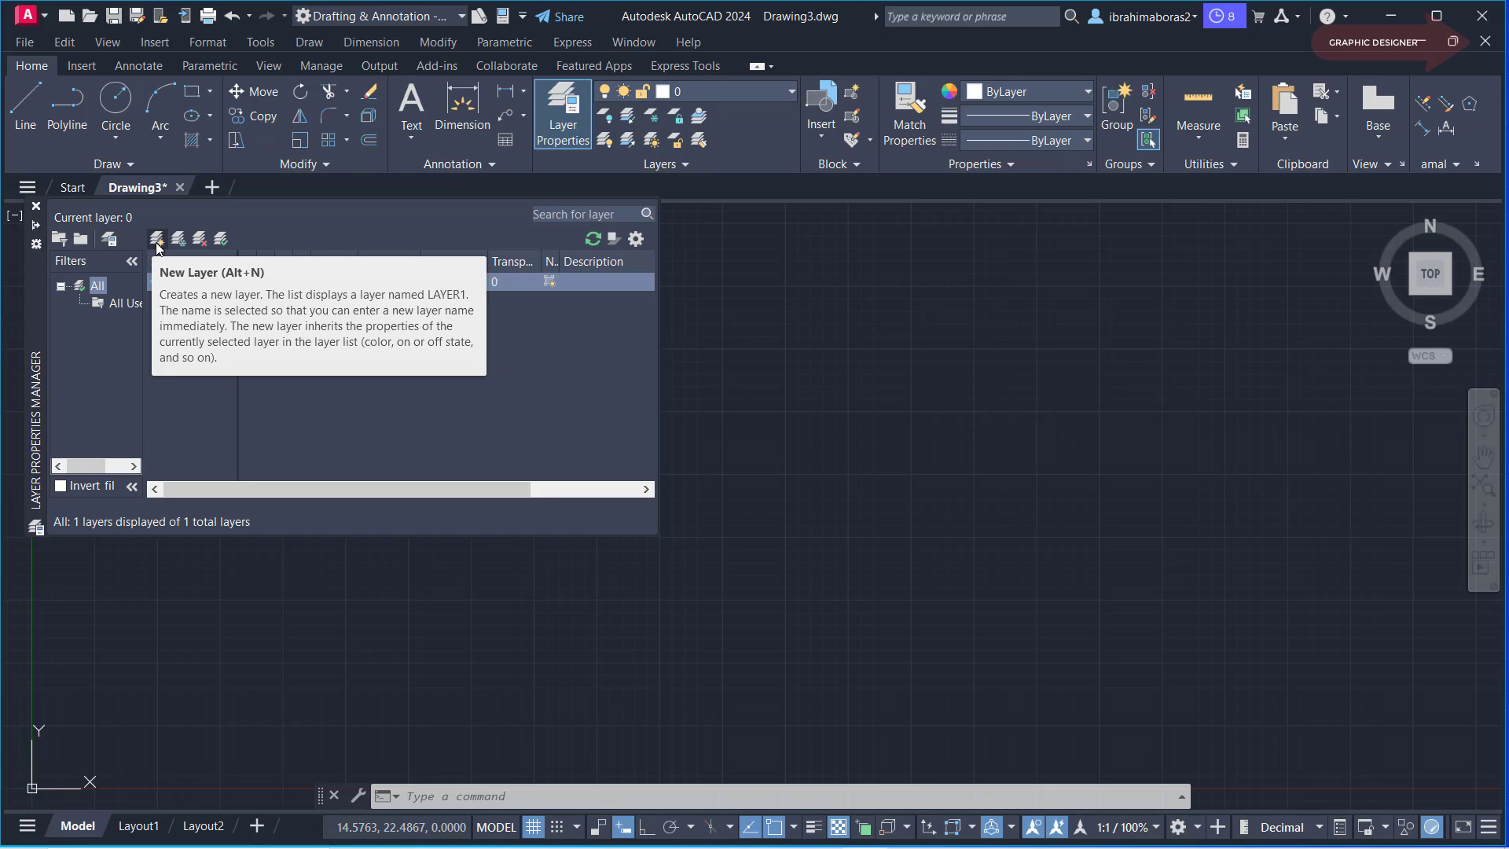
click(36, 206)
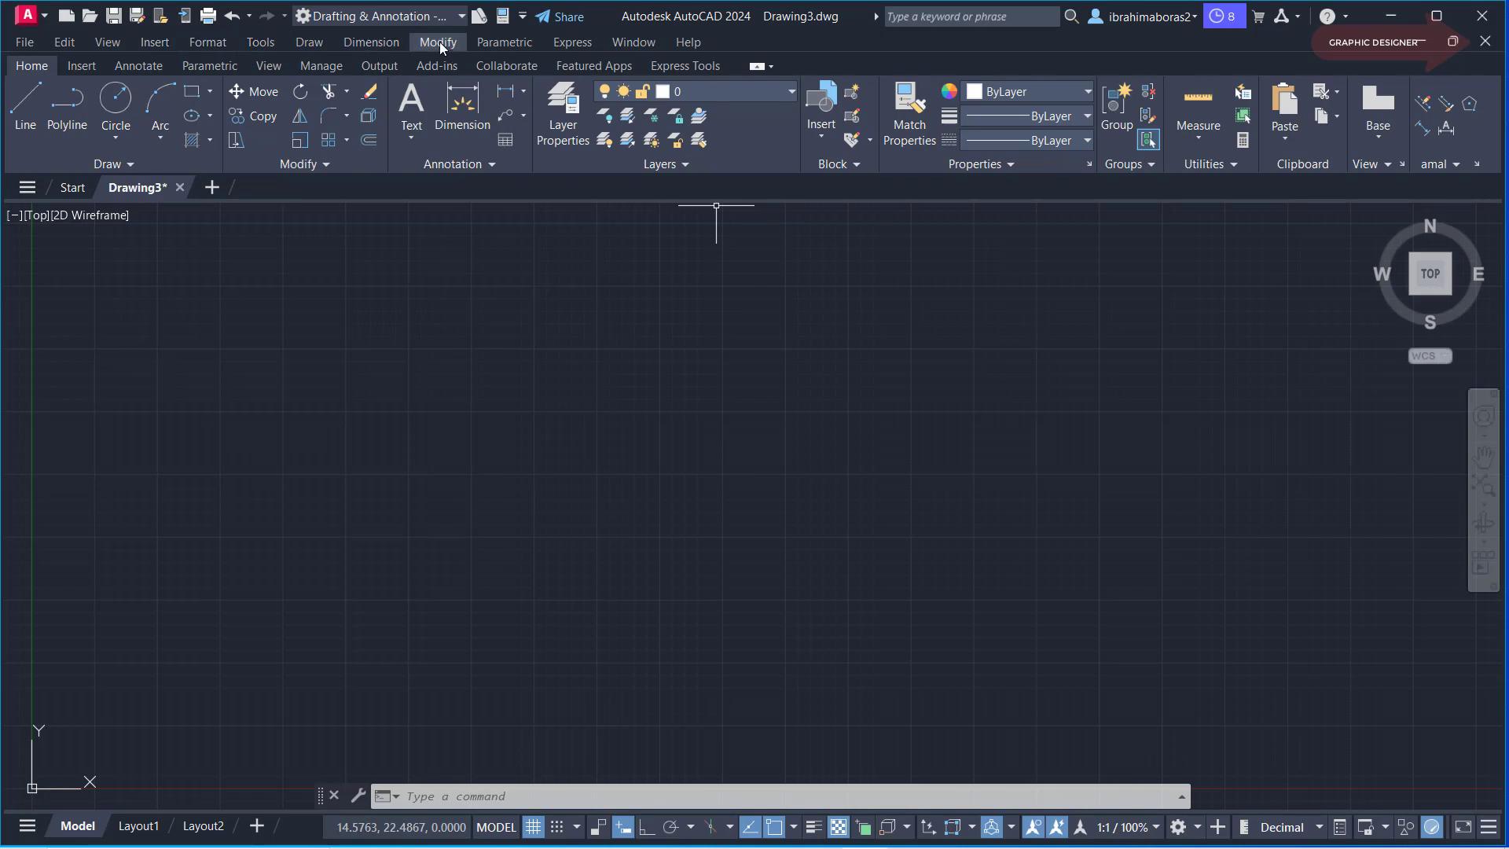
click(310, 43)
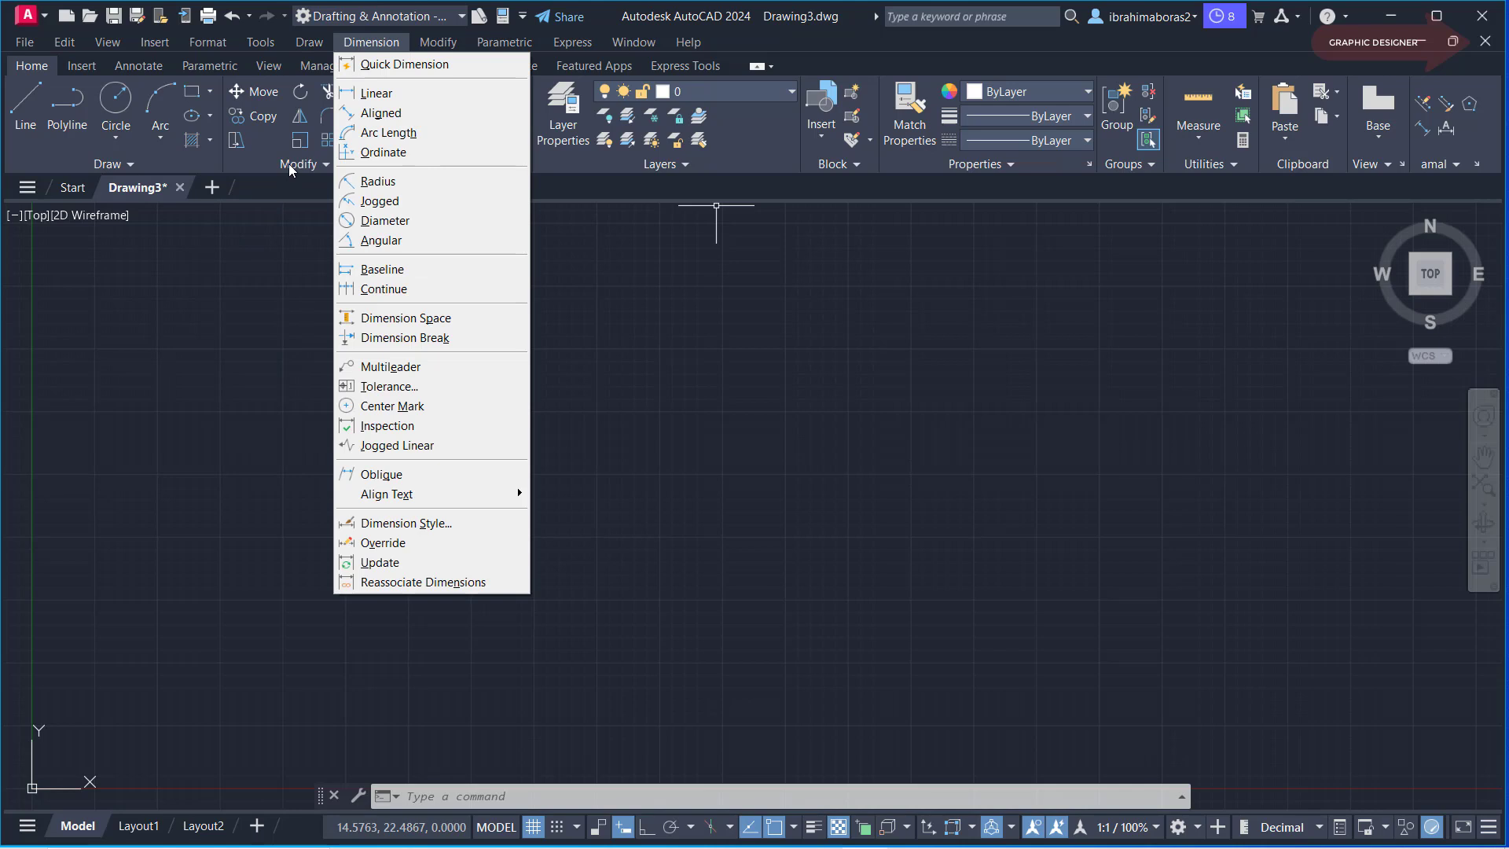
mouse_move(437, 42)
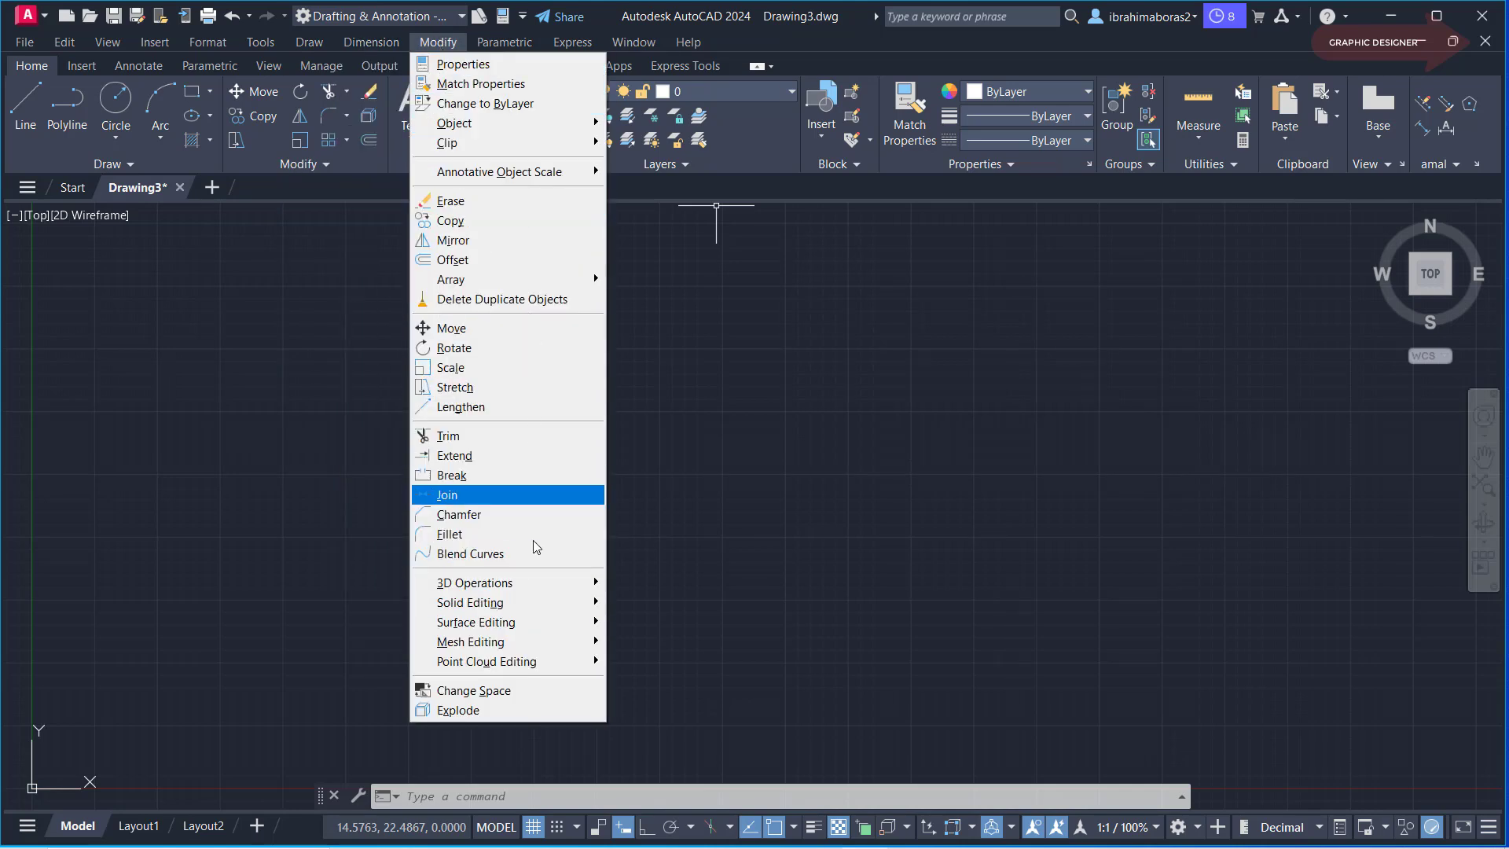
click(378, 43)
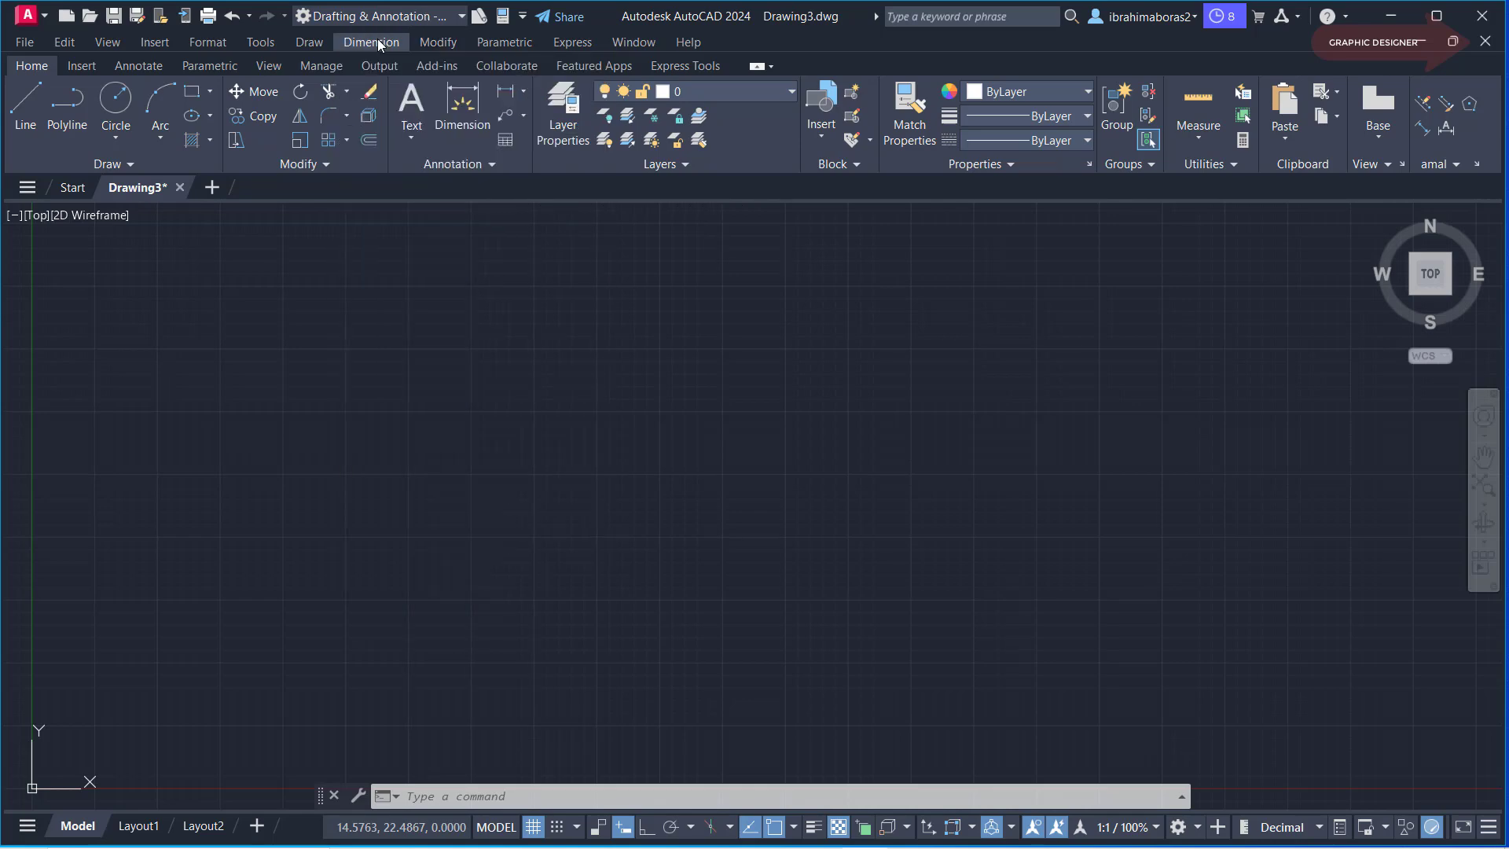
click(377, 43)
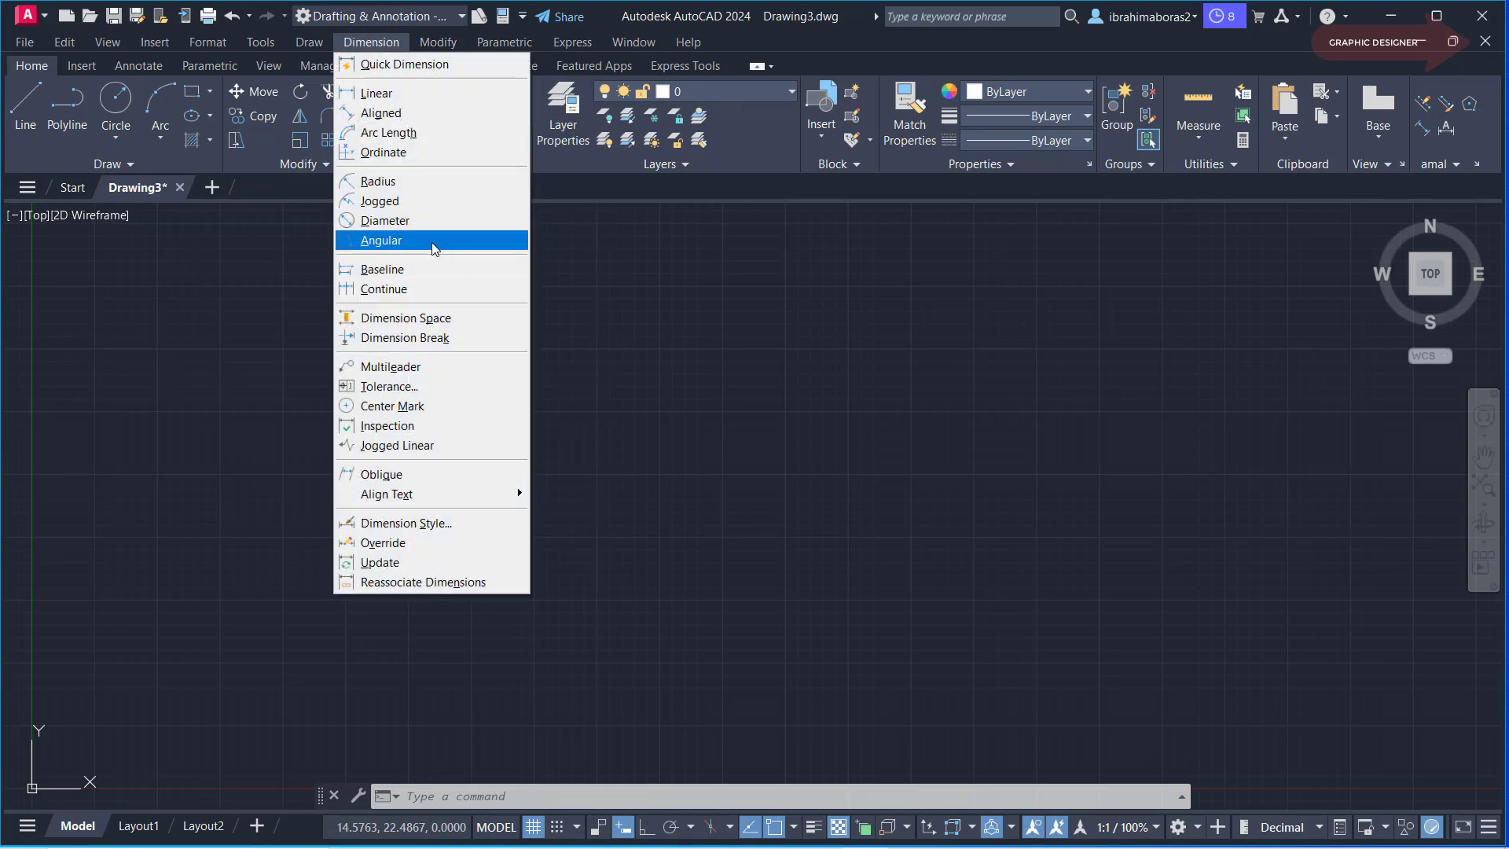
click(626, 325)
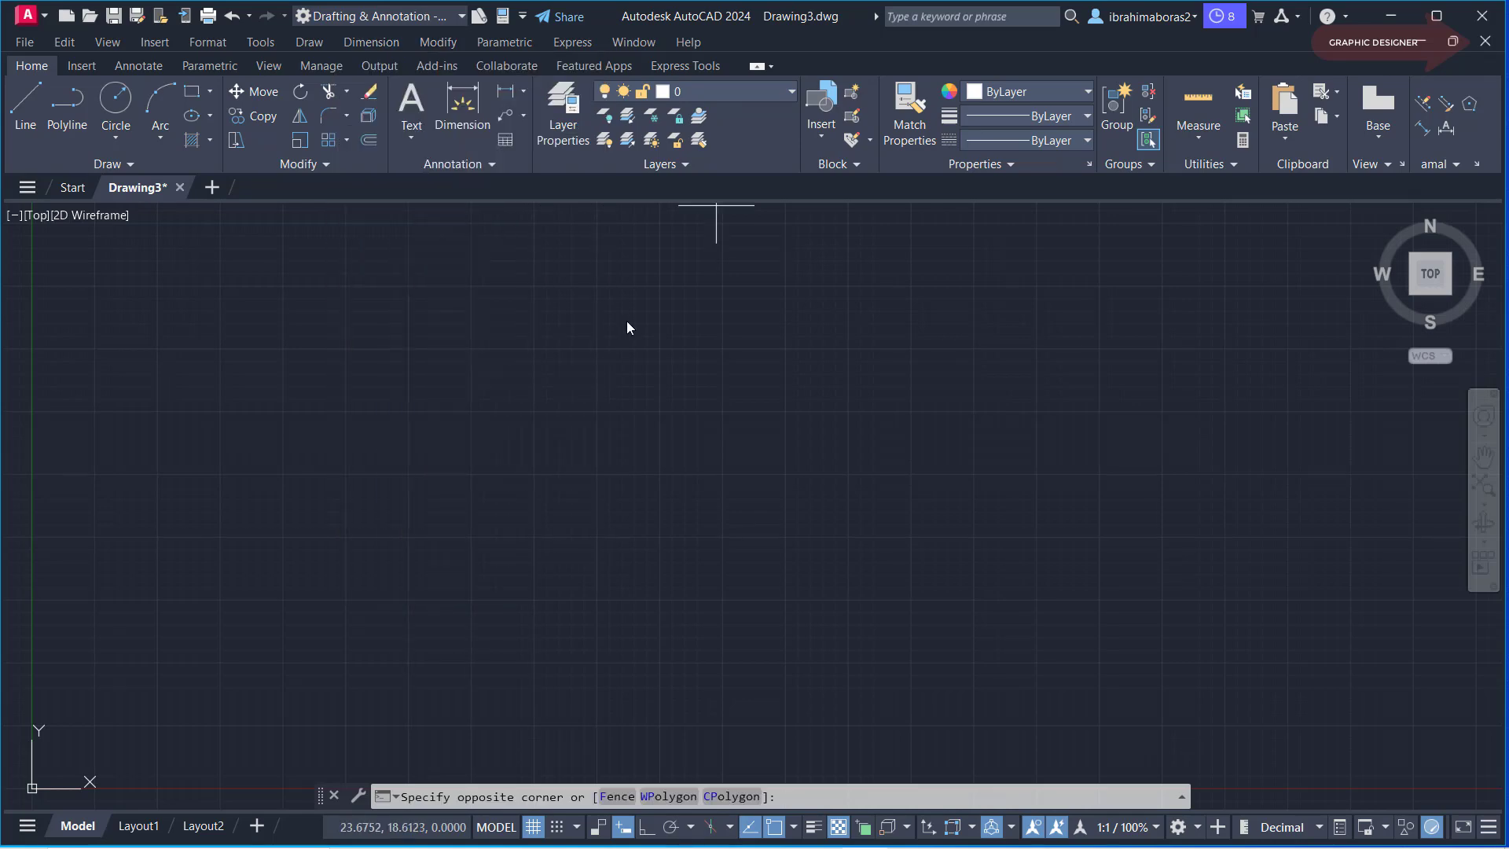
click(130, 260)
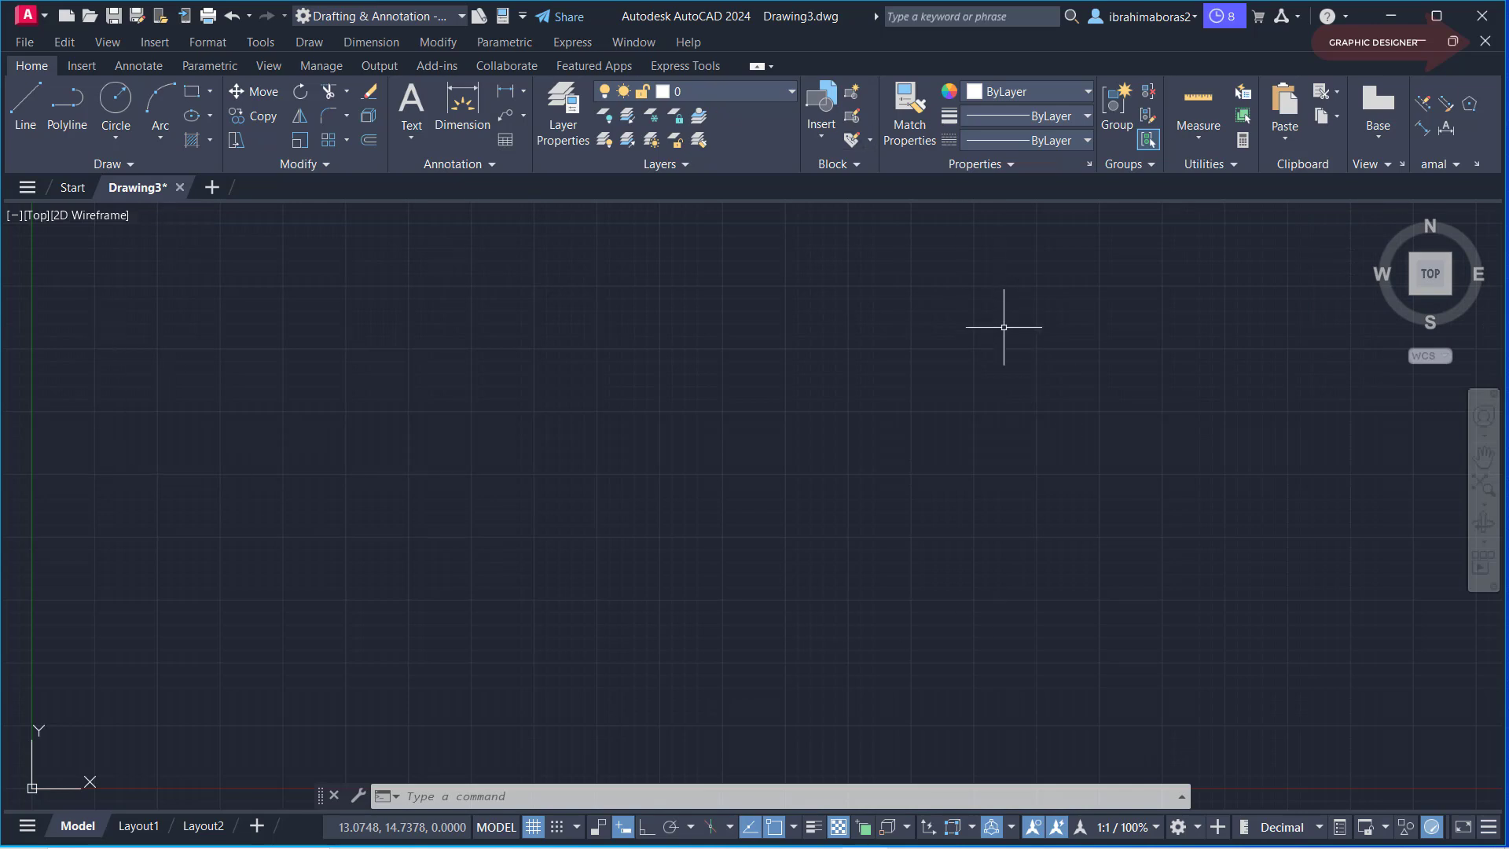
mouse_move(1376, 219)
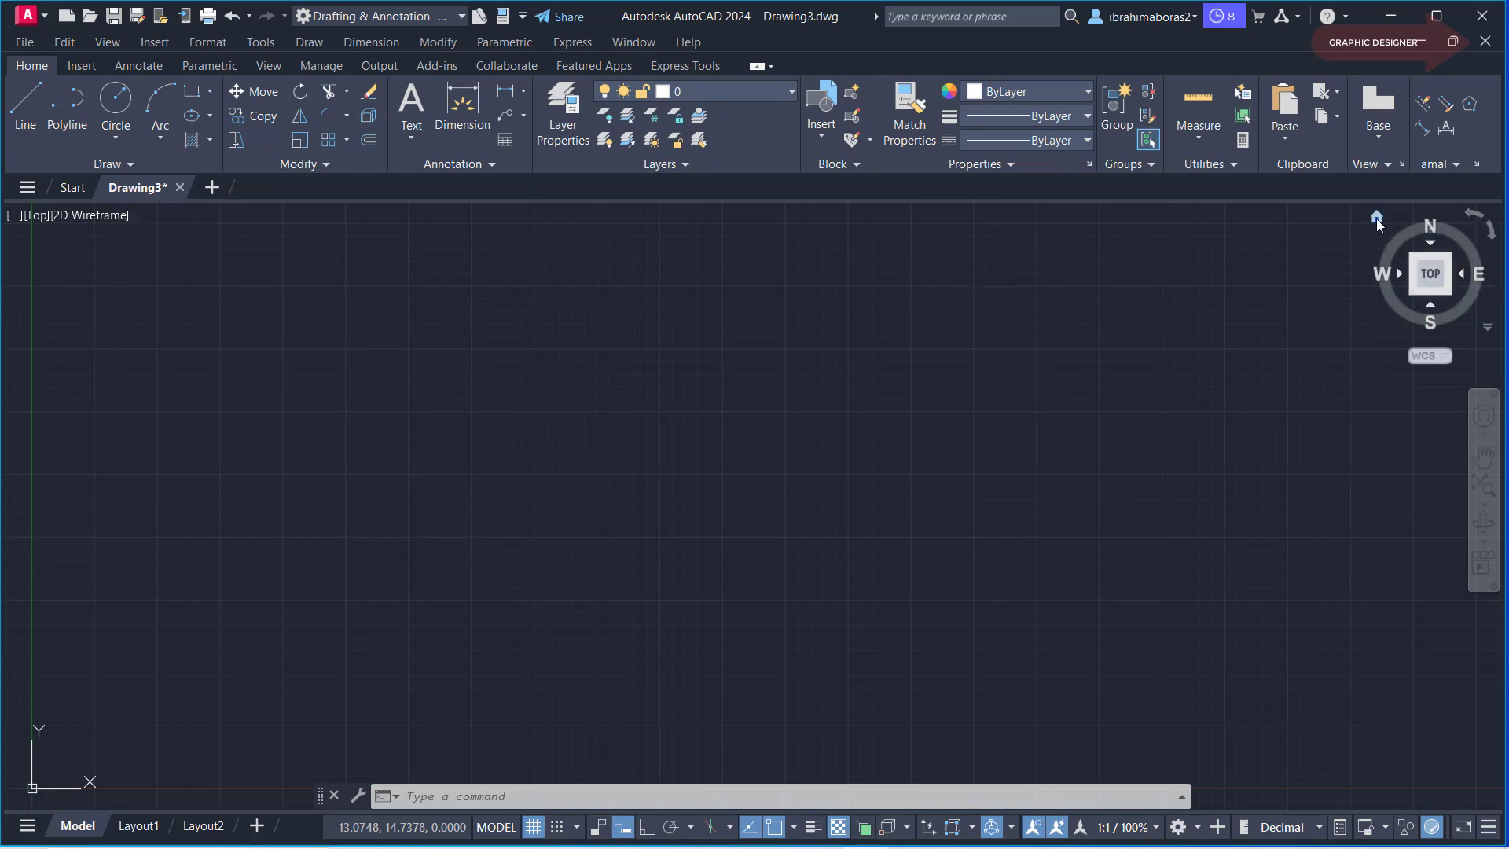
click(1377, 219)
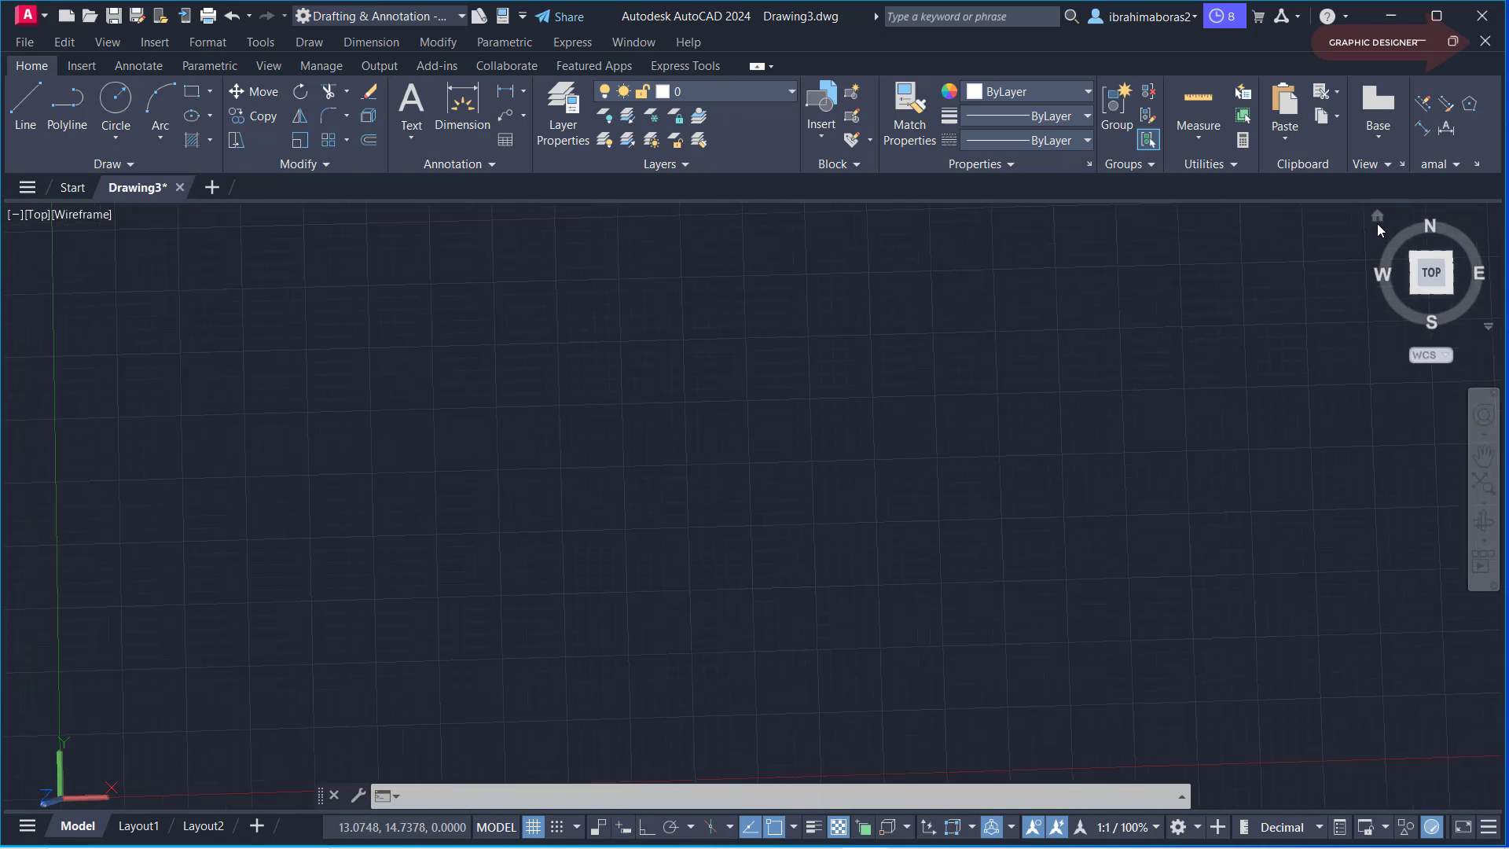
mouse_move(933, 442)
middle_down()
mouse_move(997, 438)
mouse_move(613, 602)
middle_up()
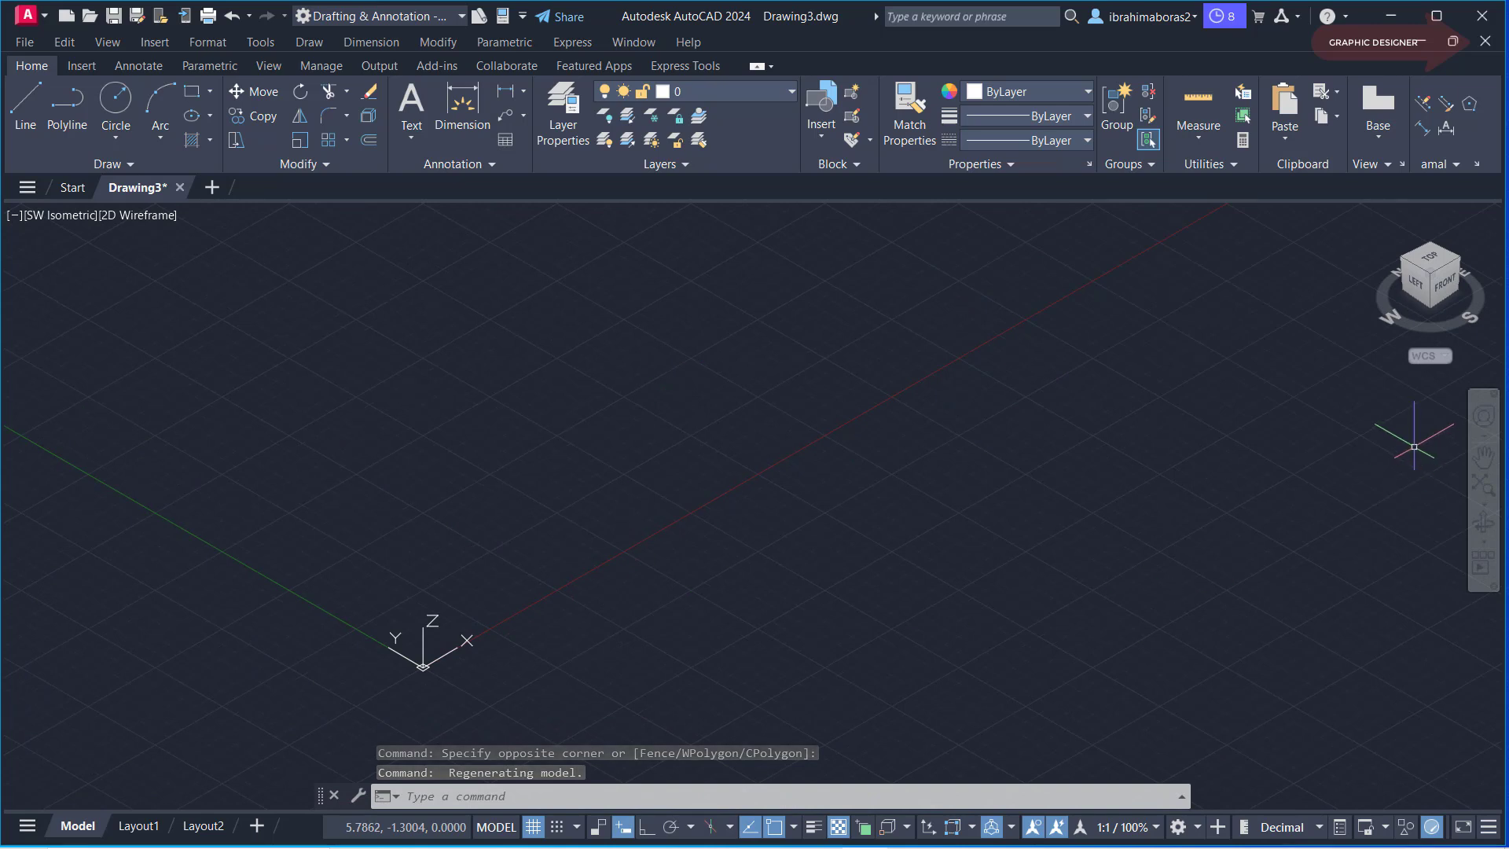
key(Return)
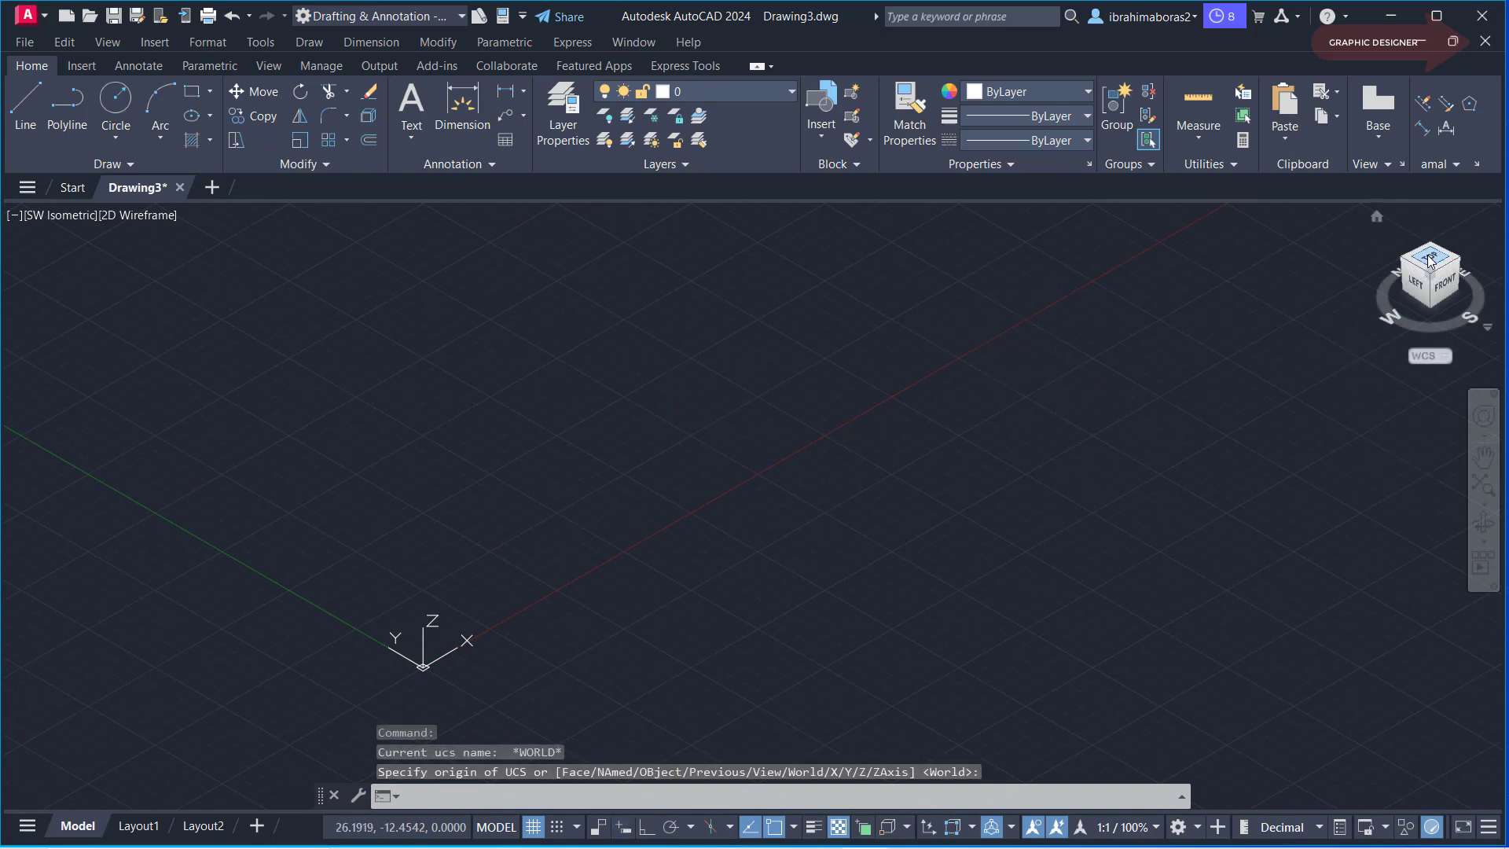
click(1446, 259)
scroll(1108, 397, down, 4)
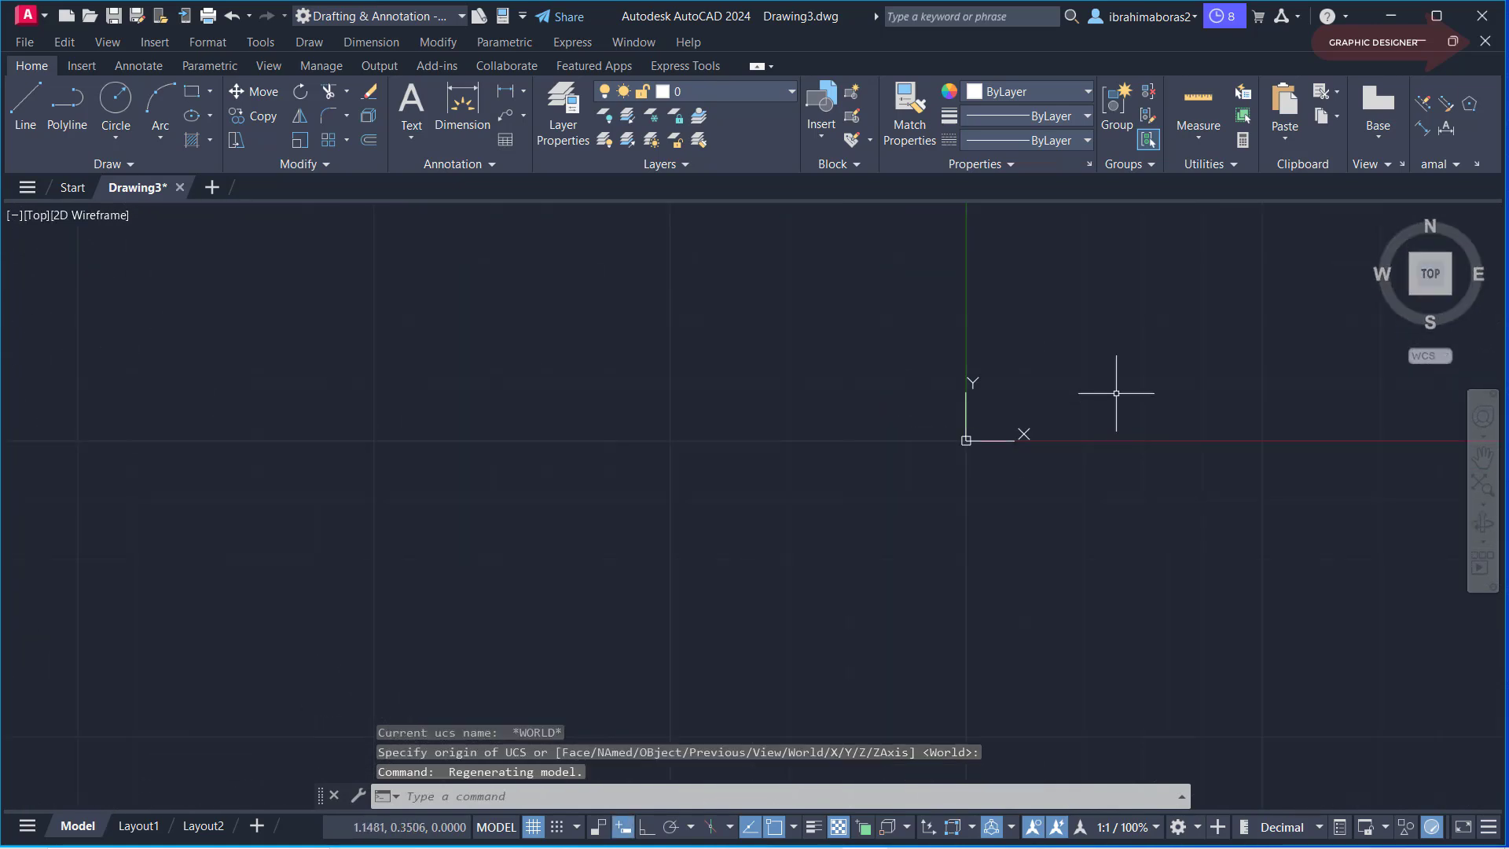
middle_drag(1113, 398, 332, 550)
scroll(757, 464, down, 2)
scroll(589, 487, up, 4)
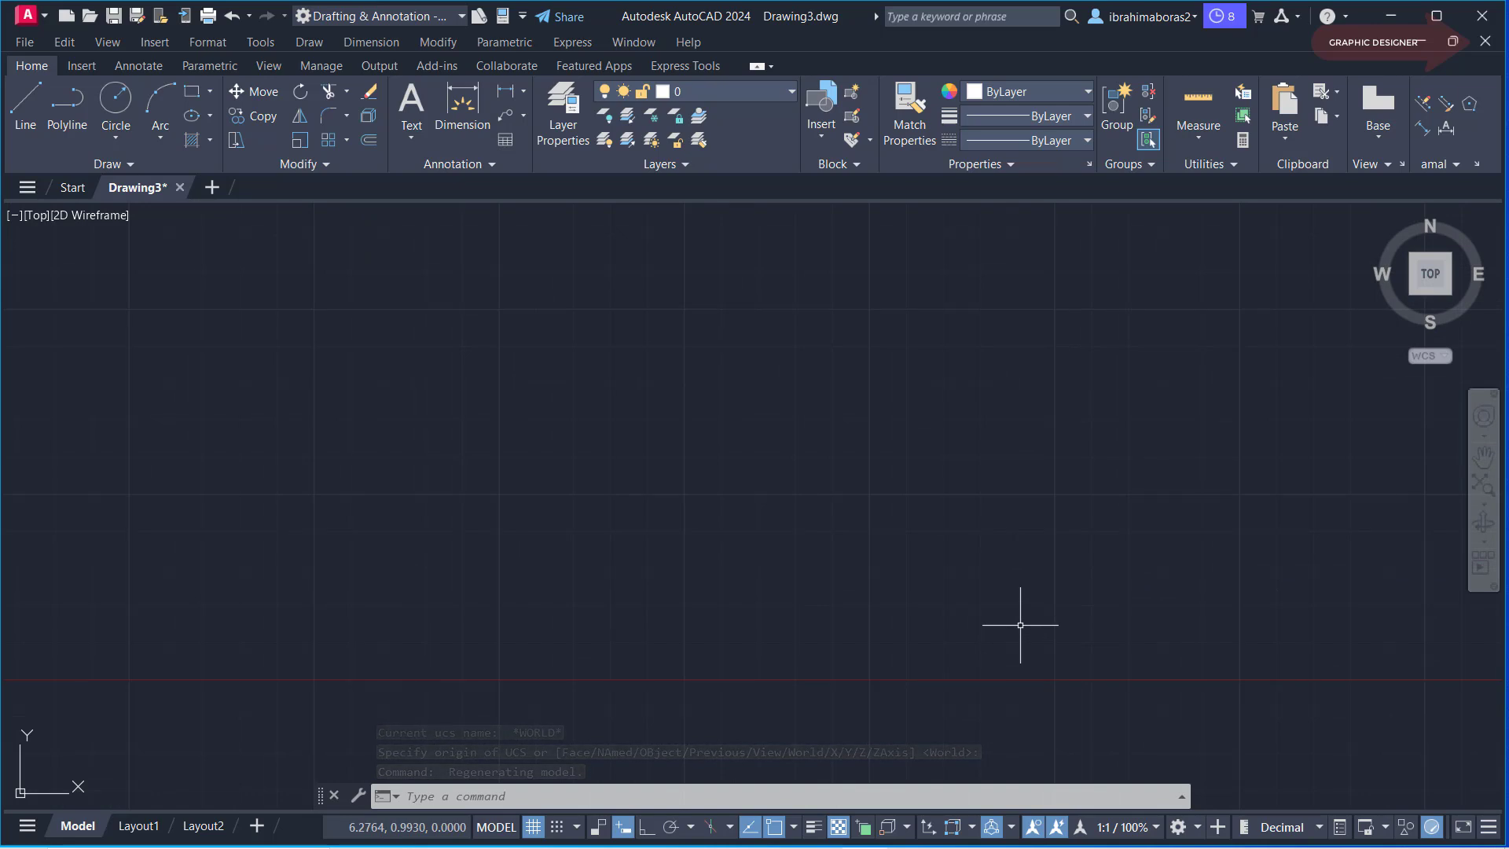
mouse_move(375, 17)
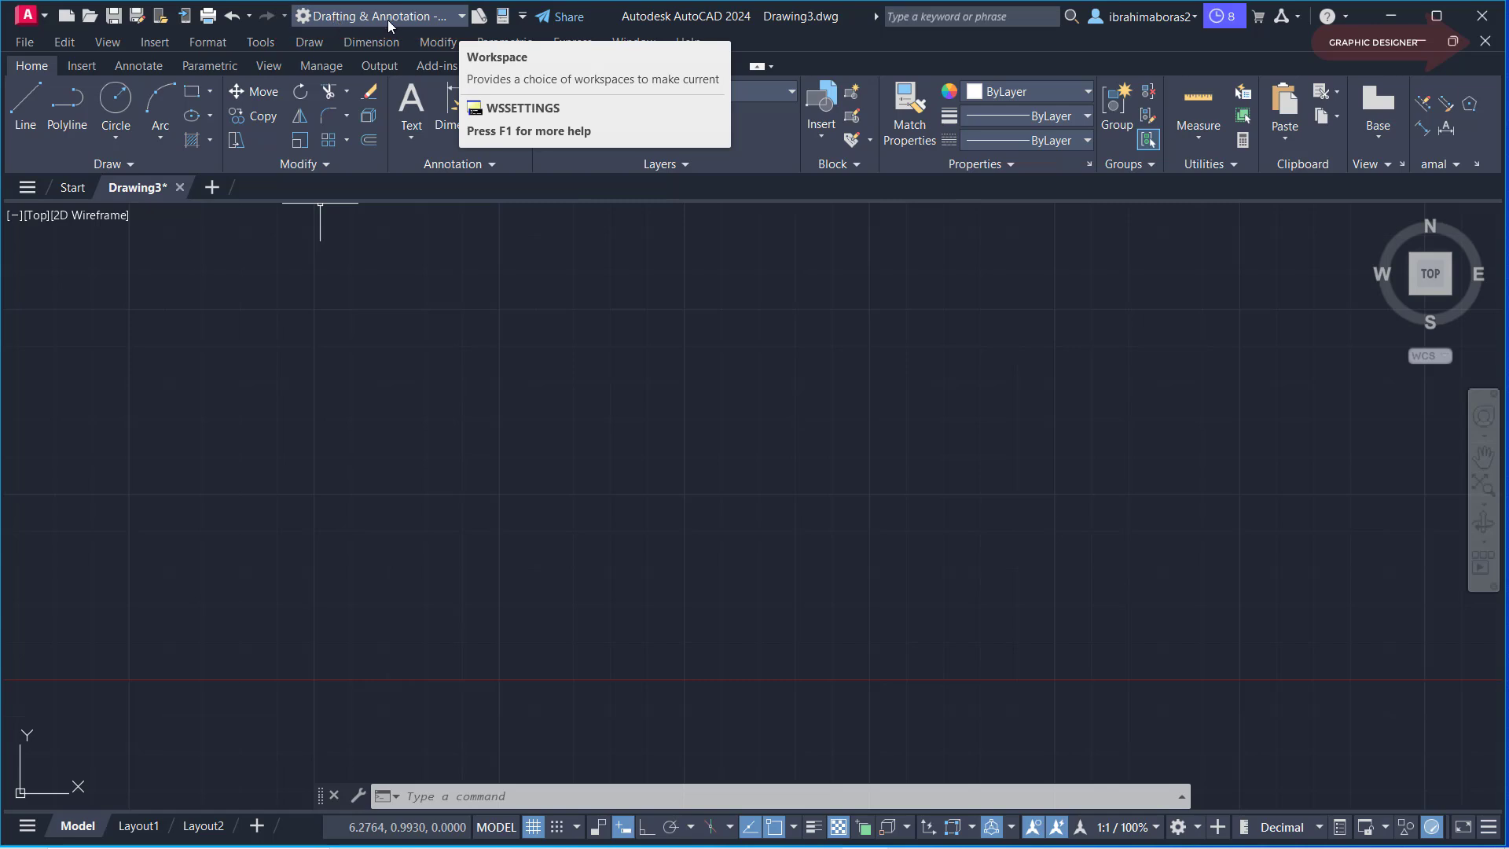
Switch the workspace to 3D Modeling, then back to Drafting & Annotation.
click(462, 17)
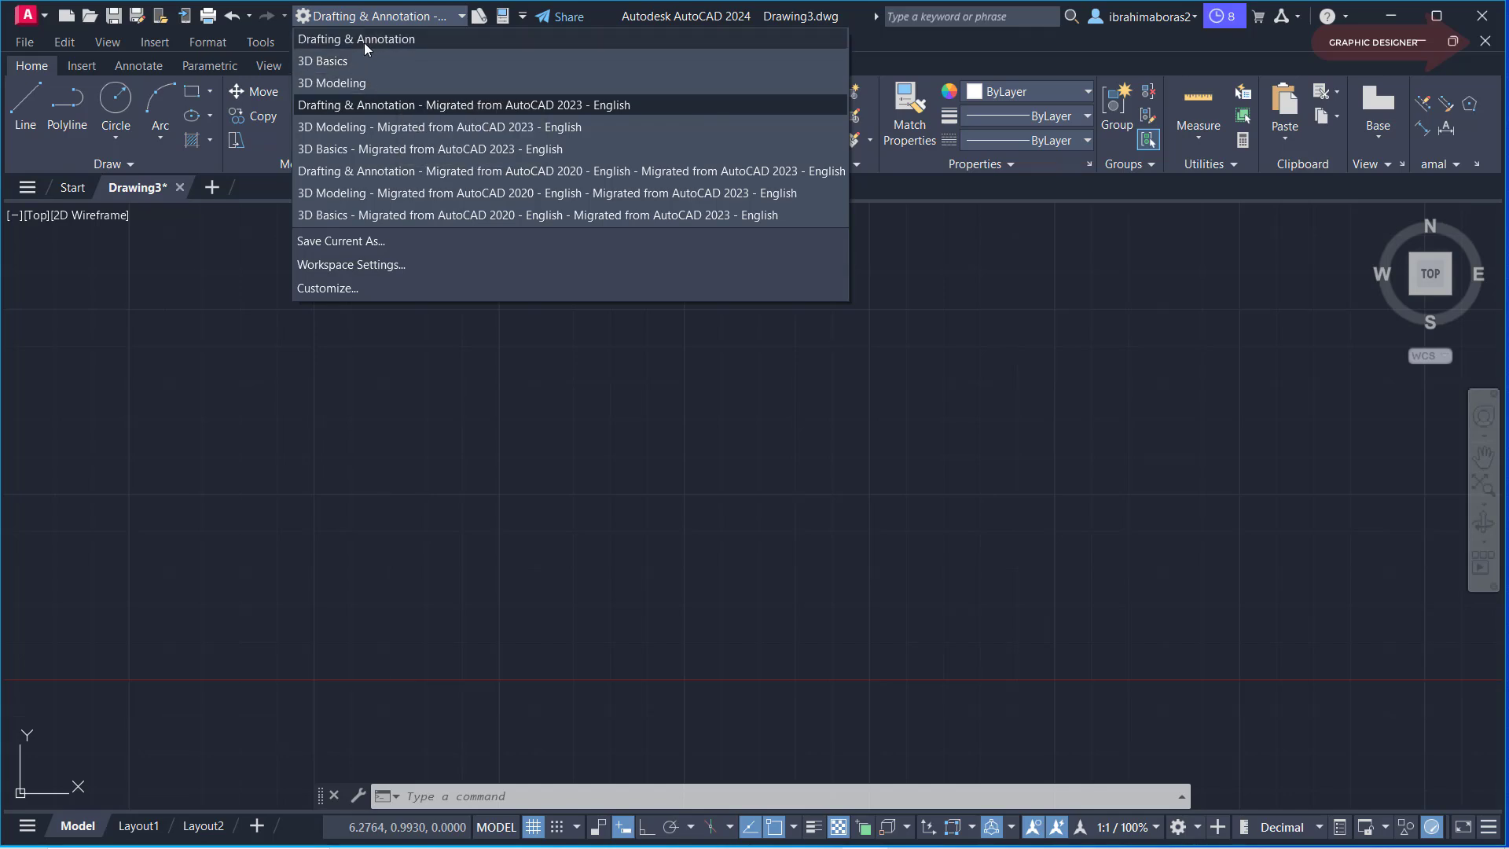
click(346, 85)
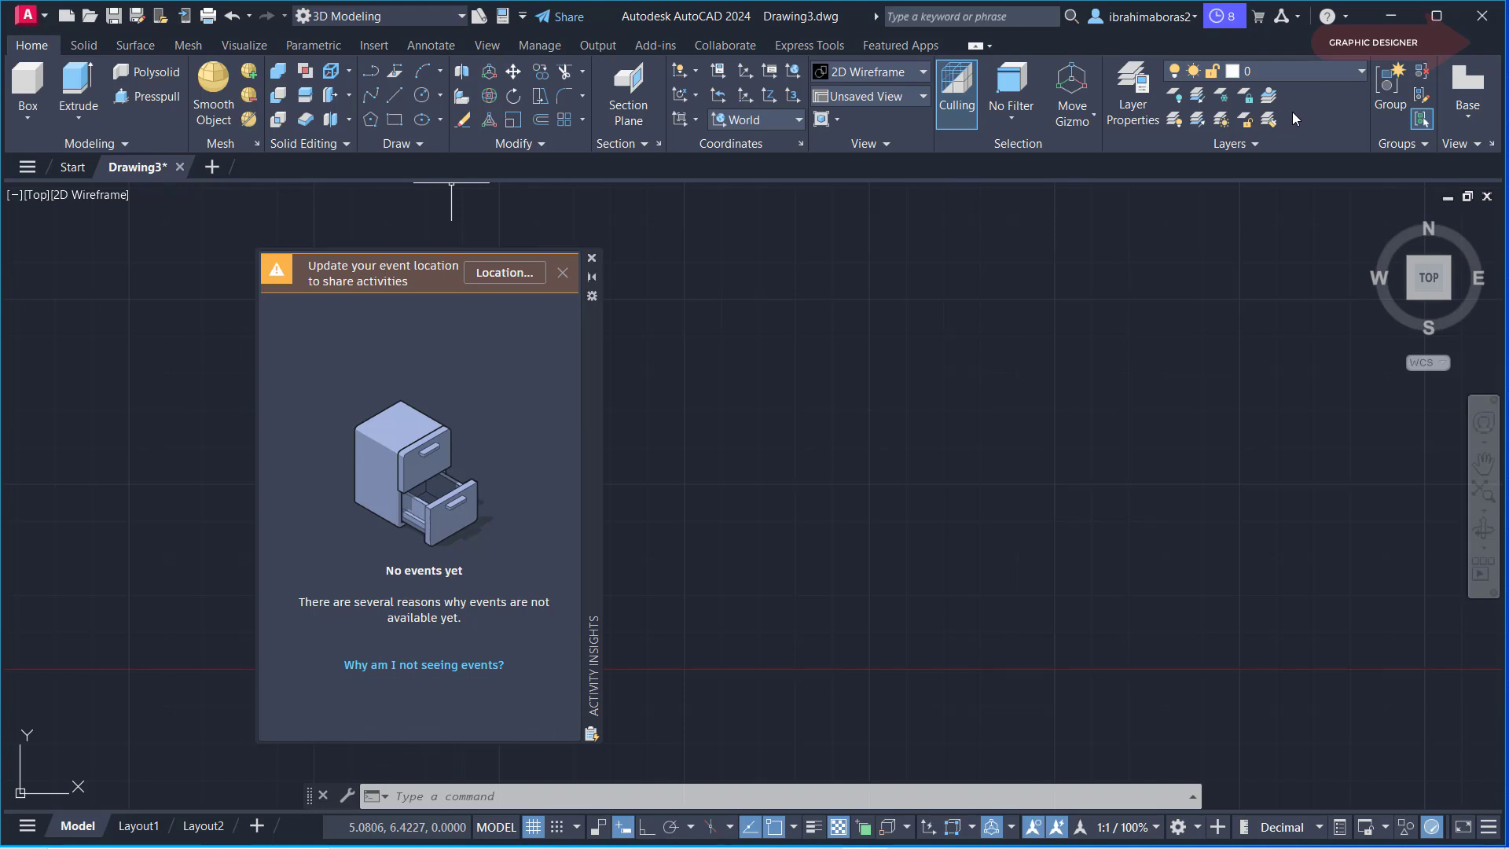
click(463, 17)
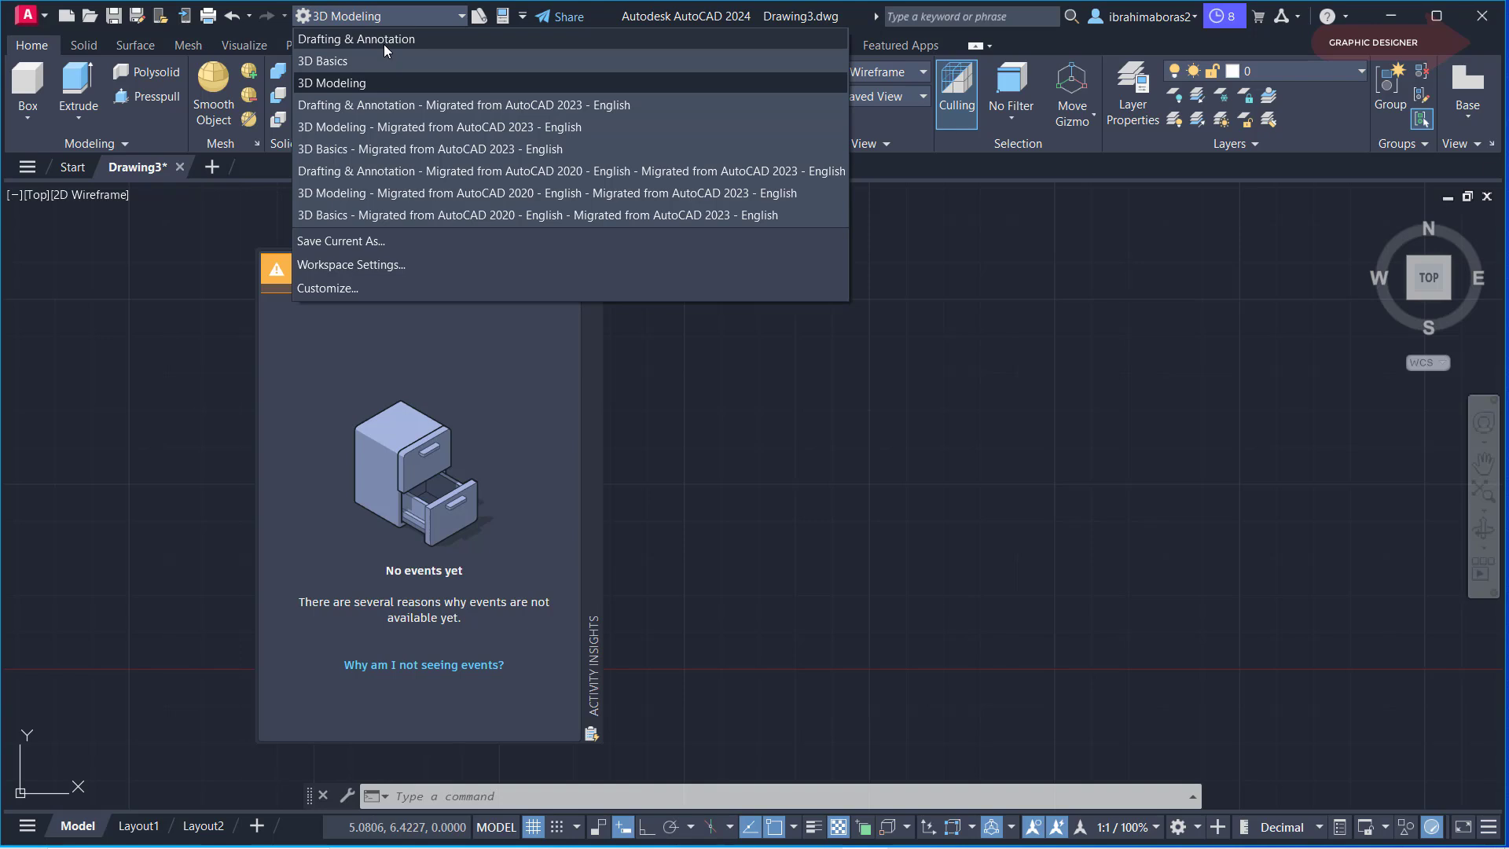
click(384, 39)
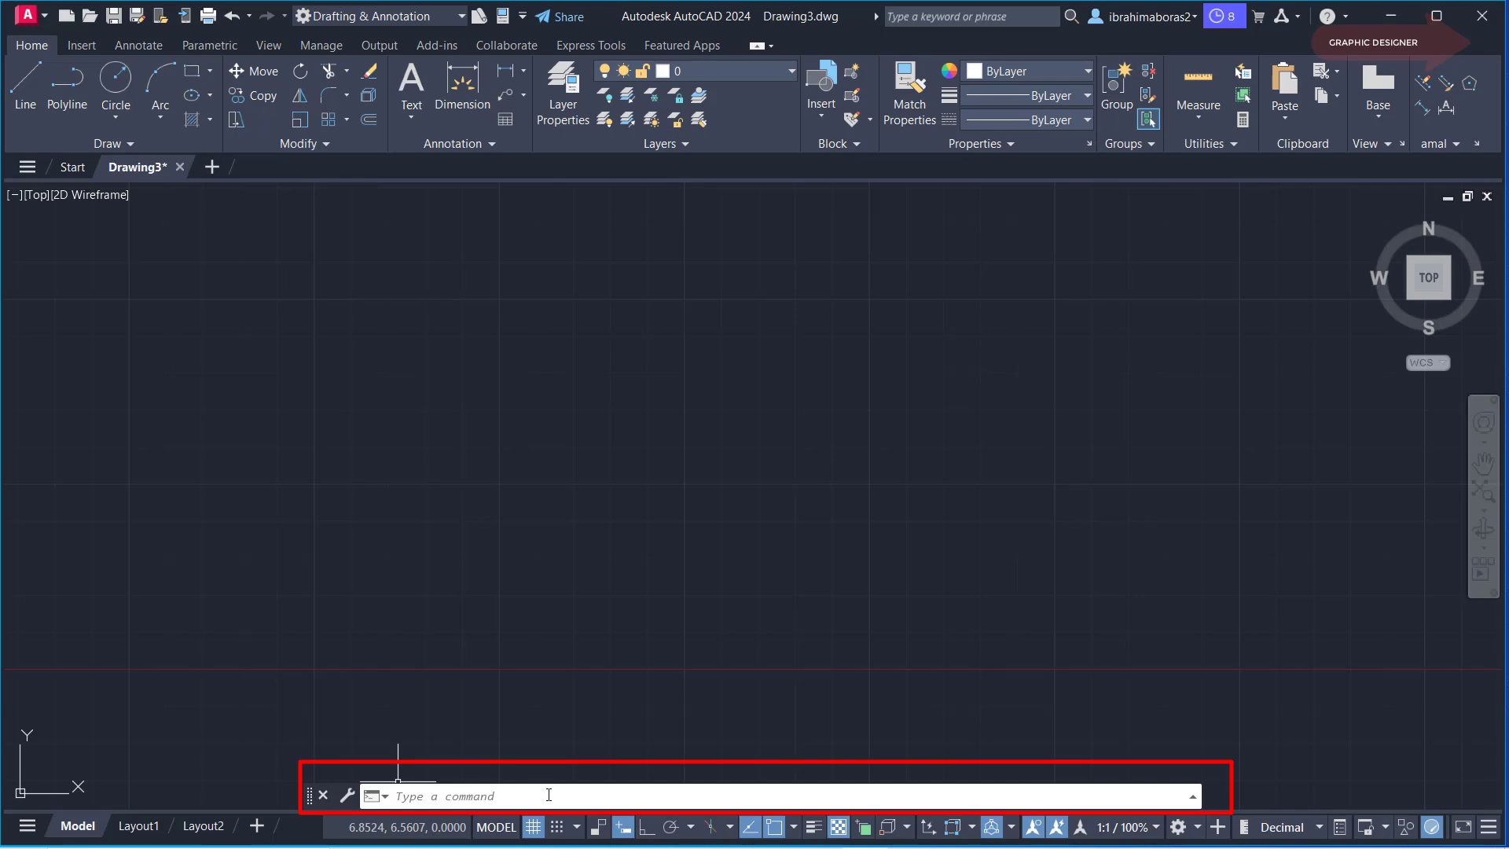
Draw a diagonal line rising to the right, left of centre, with the LINE command.
text(L)
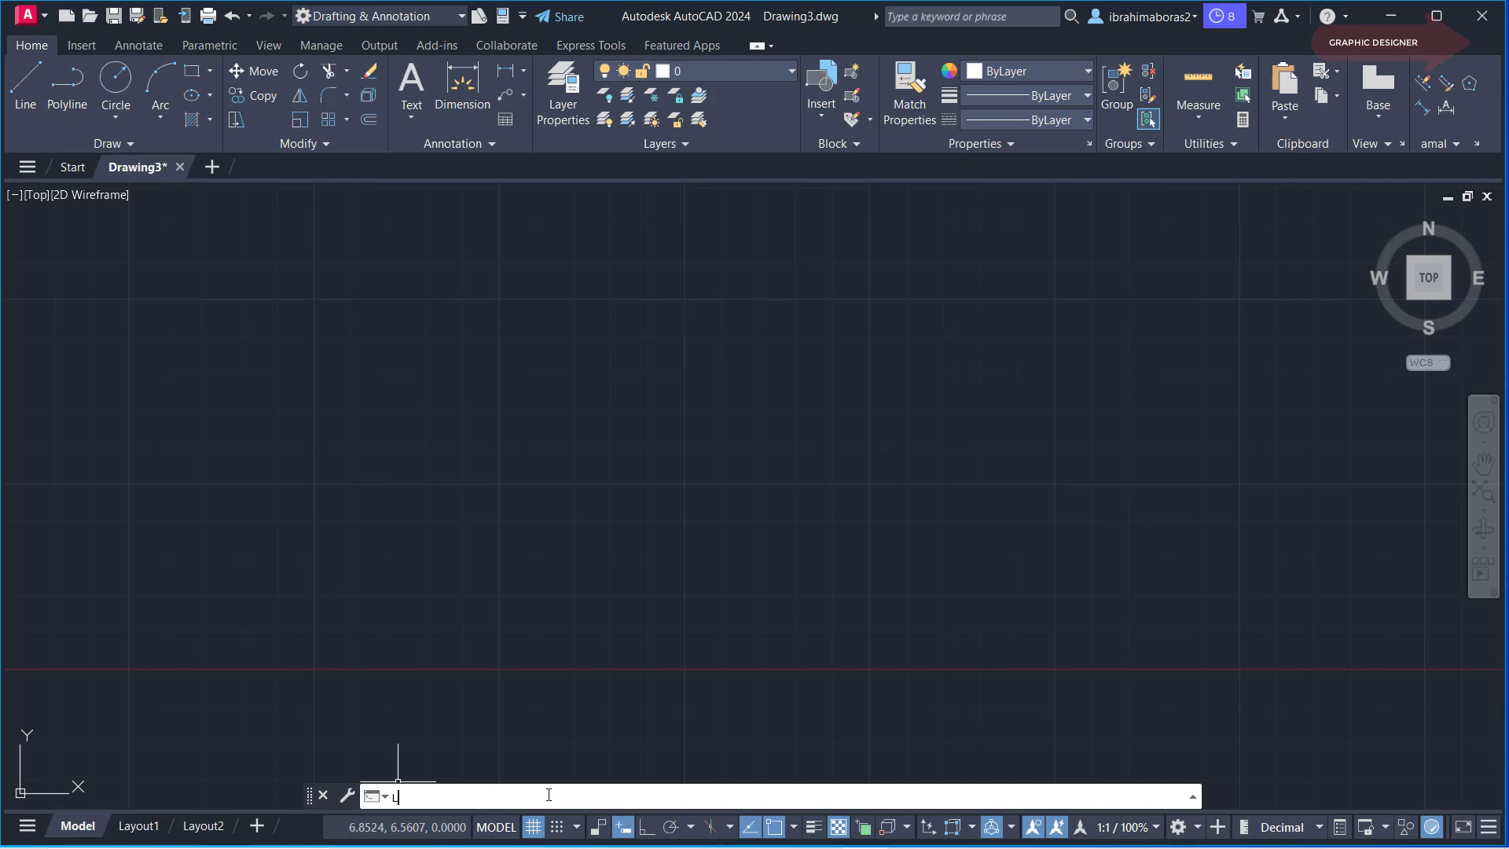
text(INE)
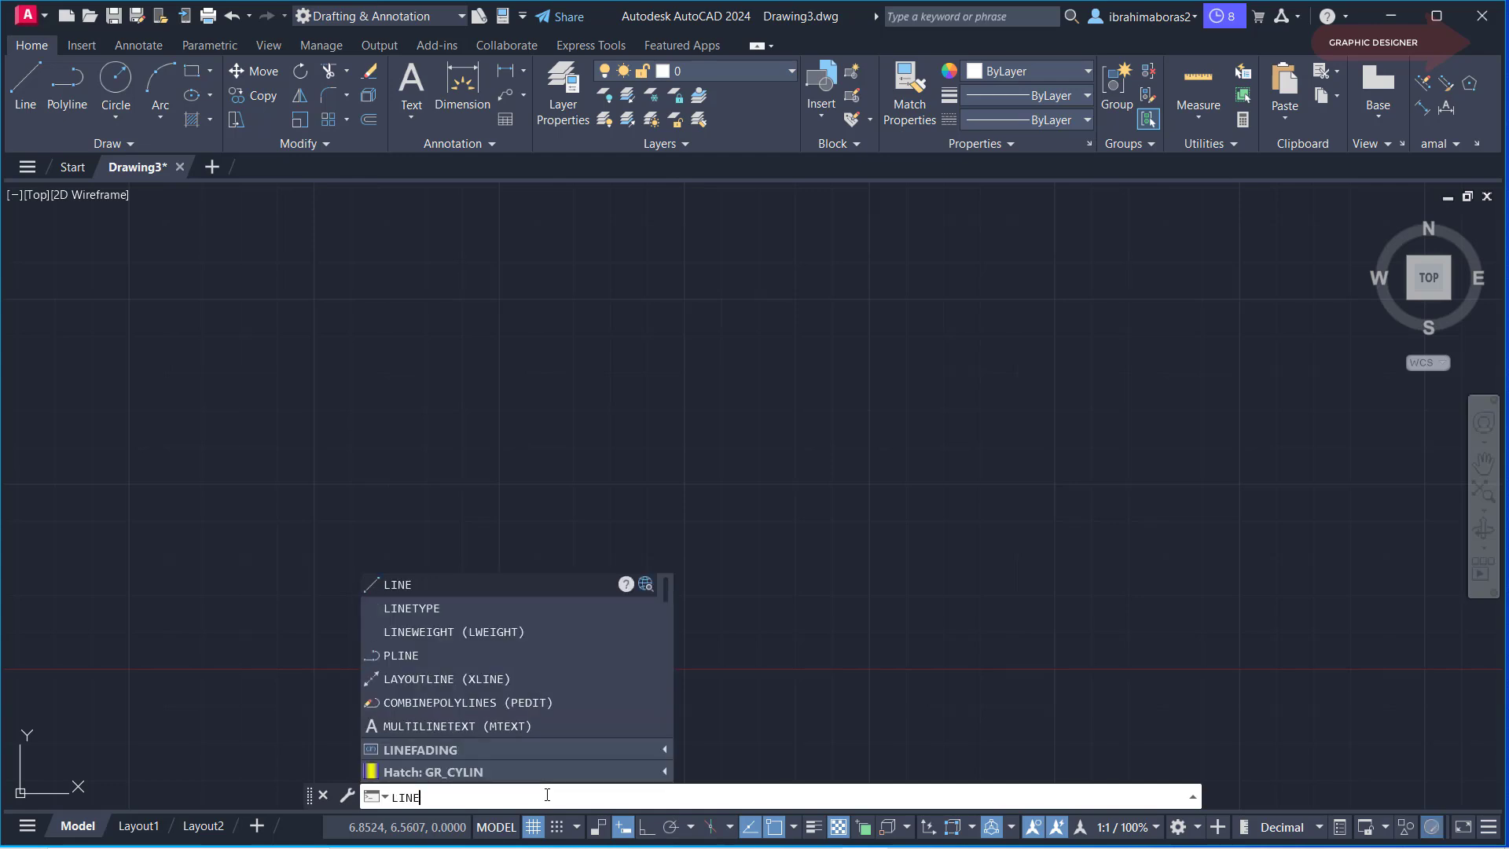
key(Return)
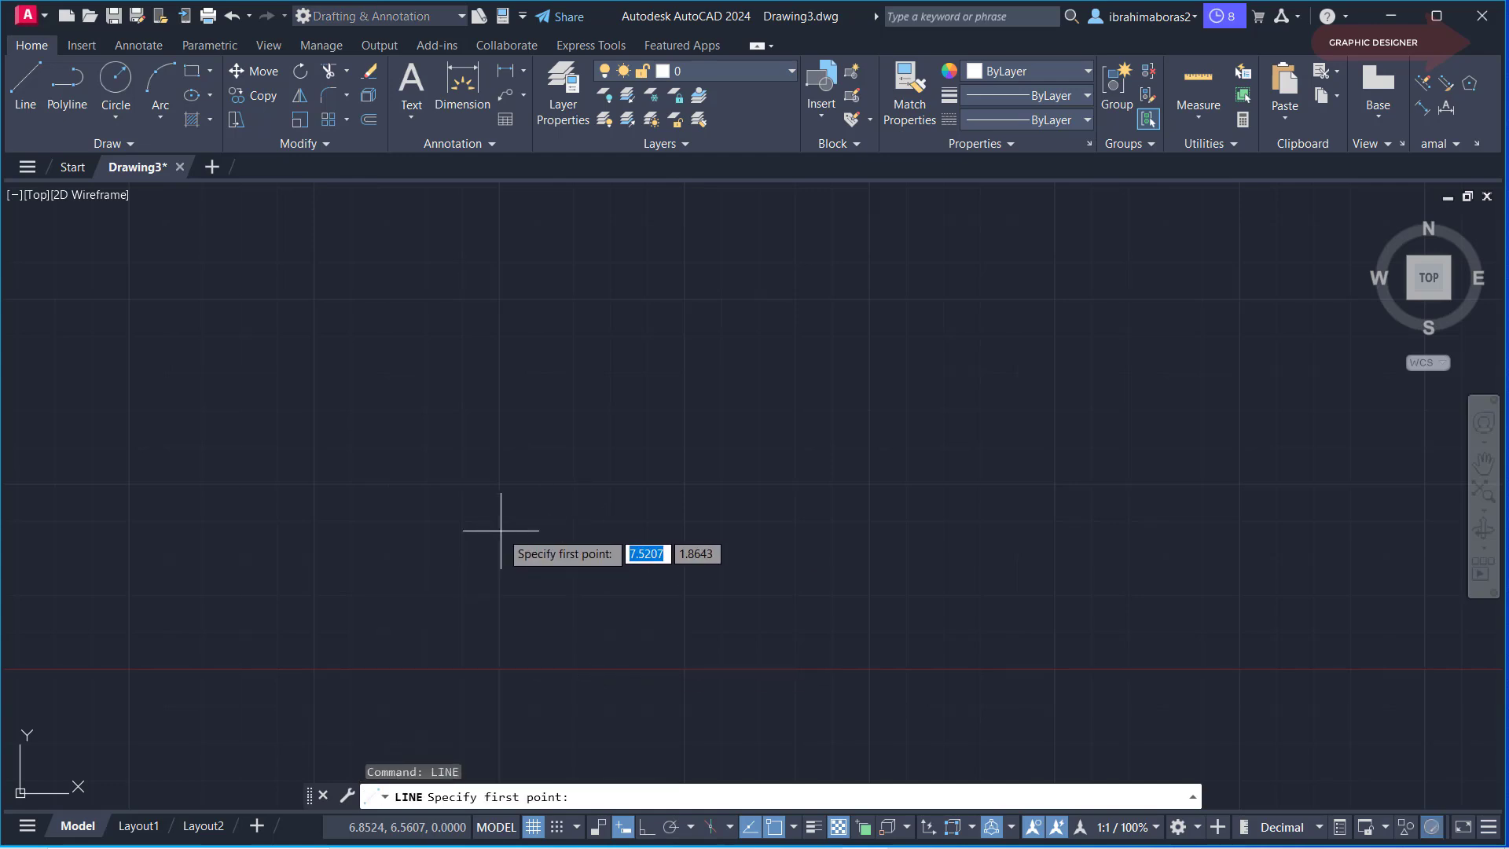
click(501, 531)
click(772, 402)
key(Escape)
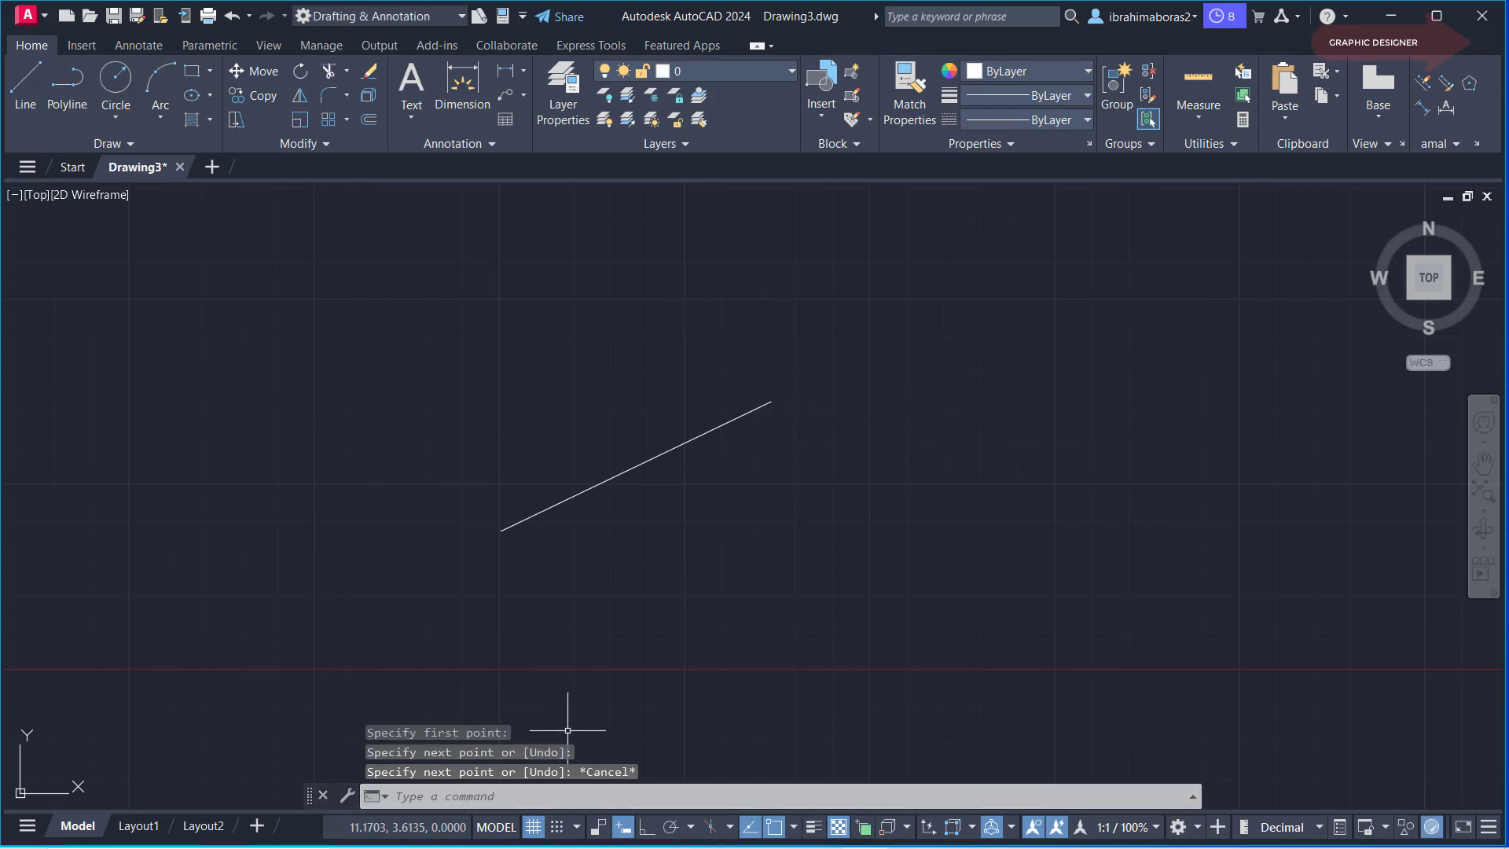
Draw a second, longer and steeper diagonal line on the right with L.
text(L)
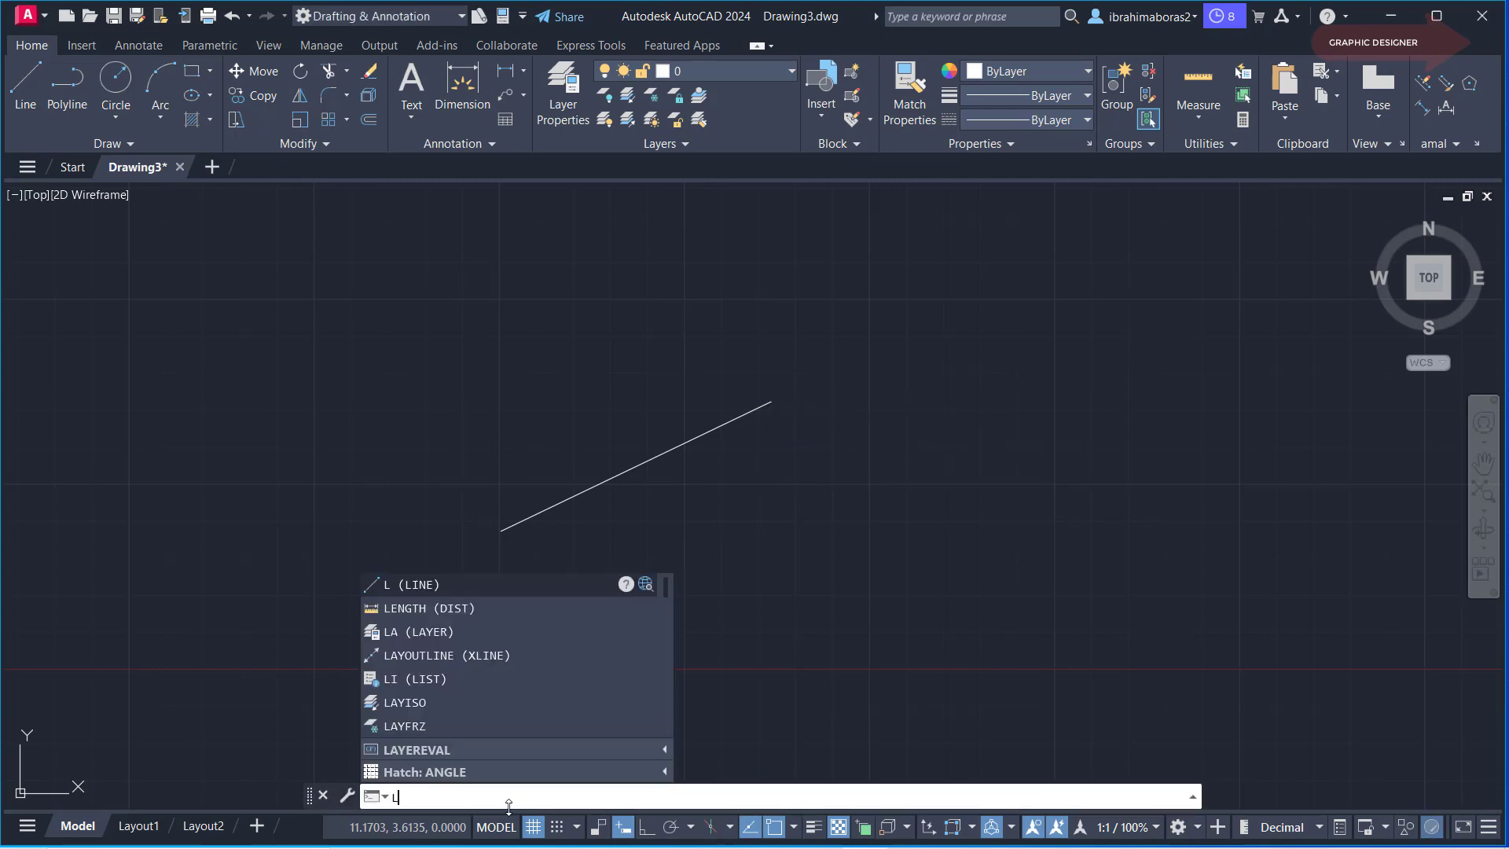
key(Return)
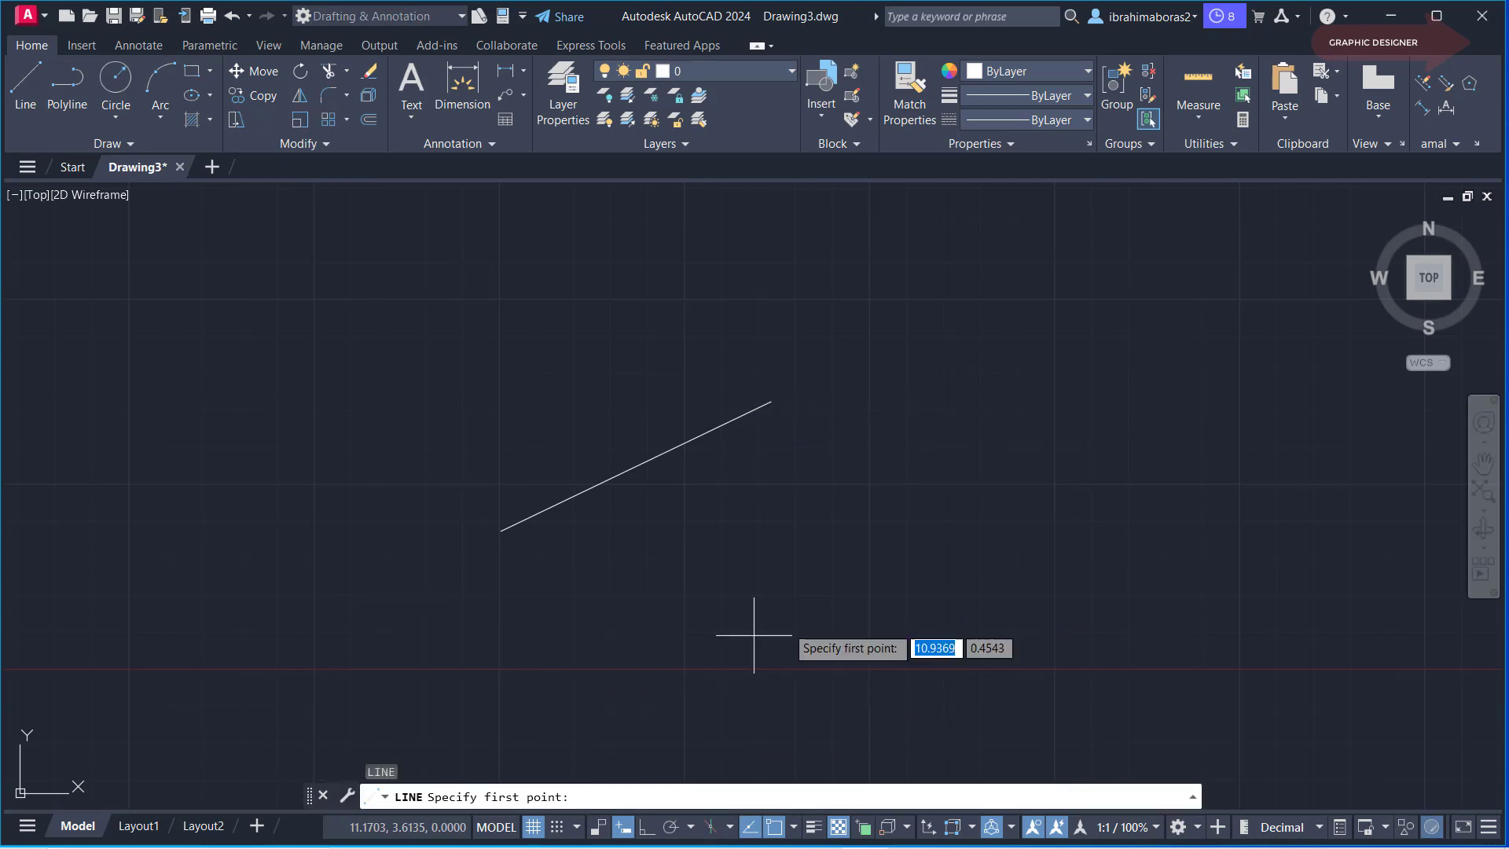
click(807, 628)
click(1154, 330)
right_click(1246, 500)
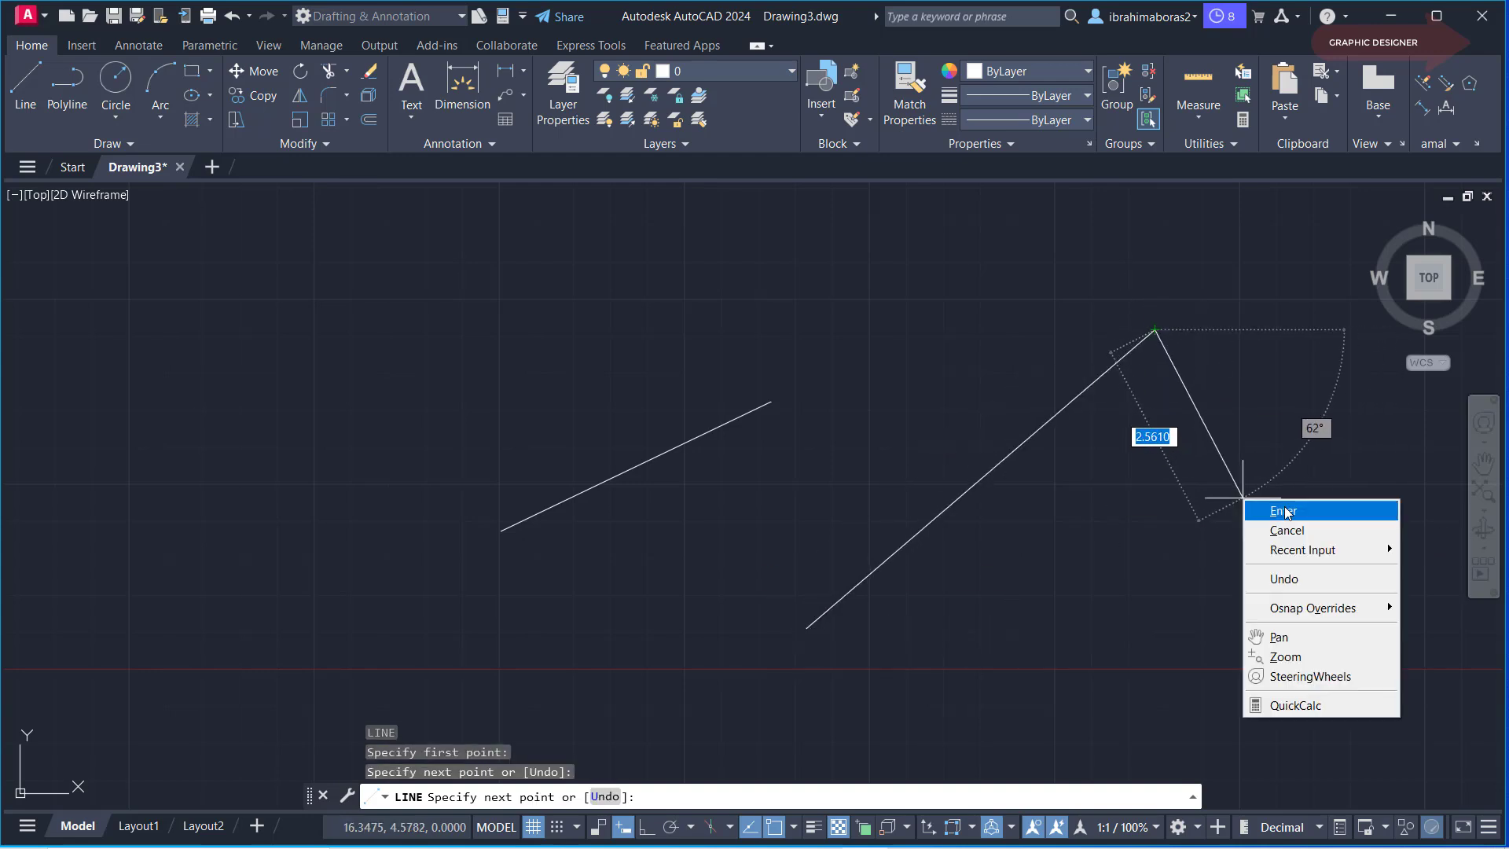
click(1268, 506)
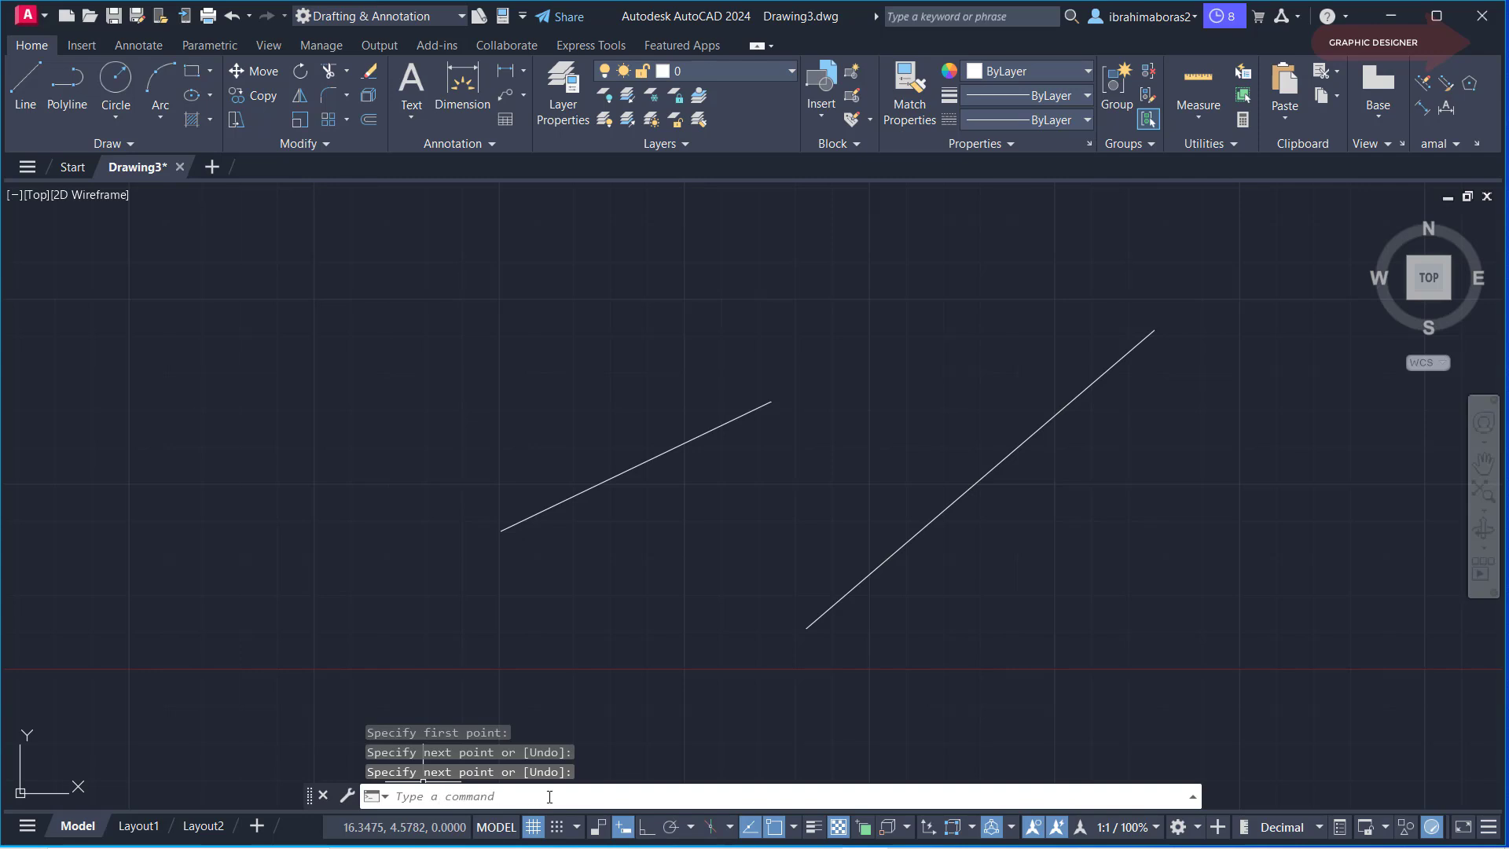
click(323, 796)
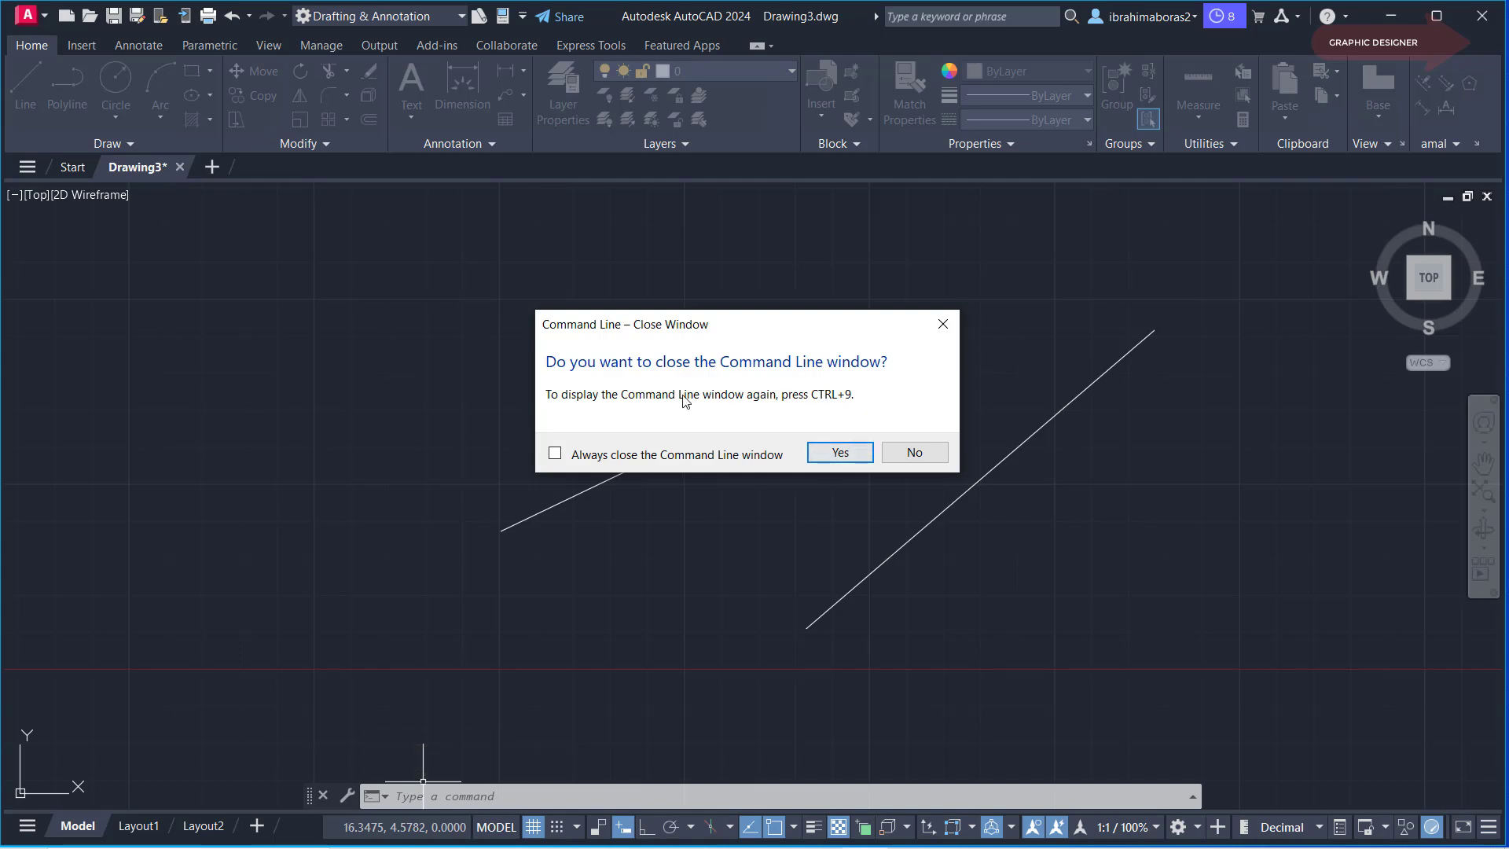
click(837, 453)
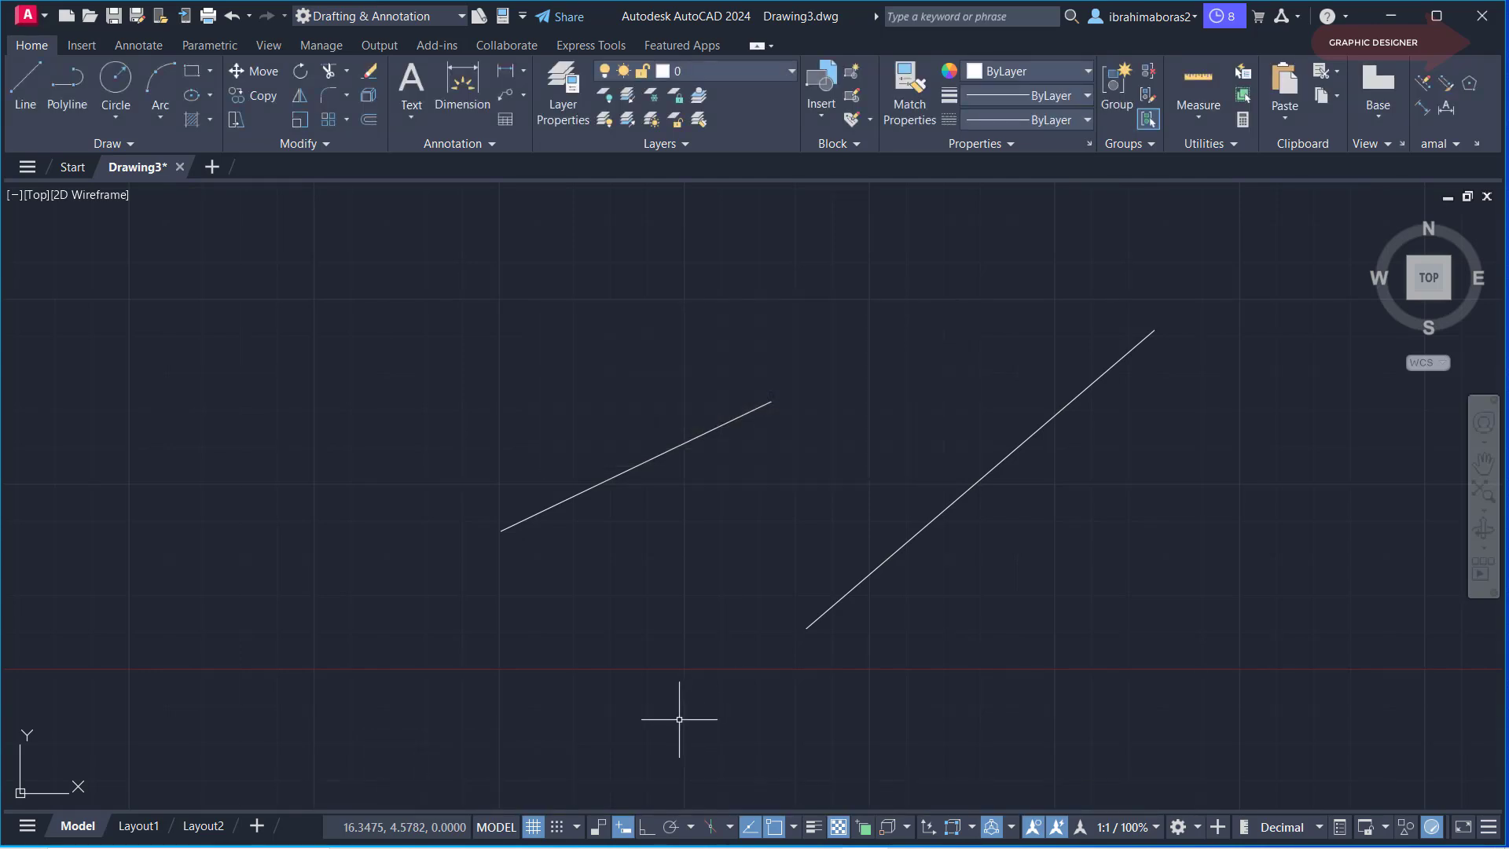
key(ctrl+9)
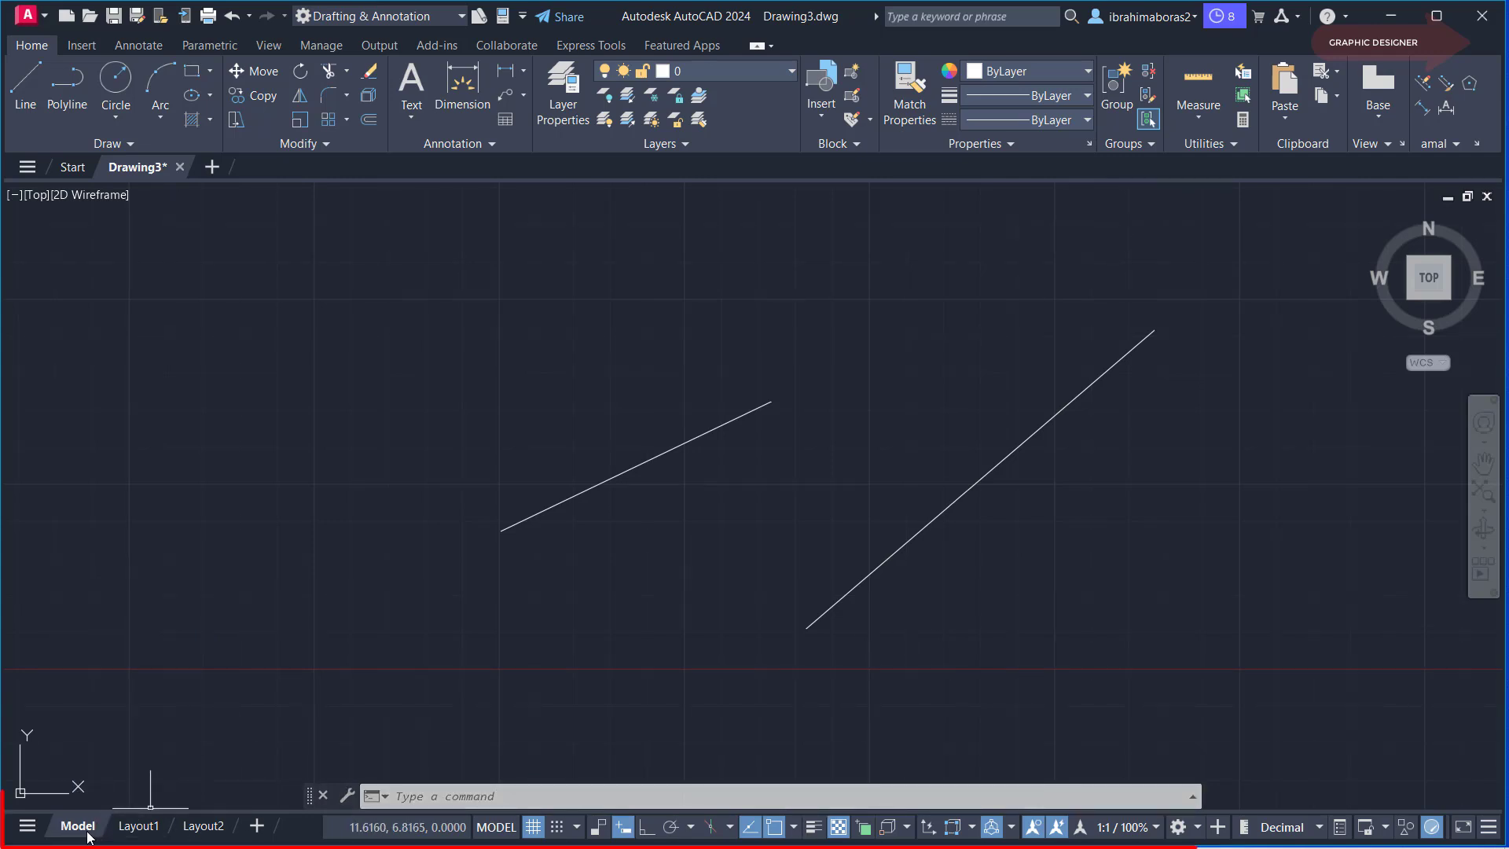
Preview Layout1 and Layout2, return to Model, and show the status-bar customization list.
click(138, 825)
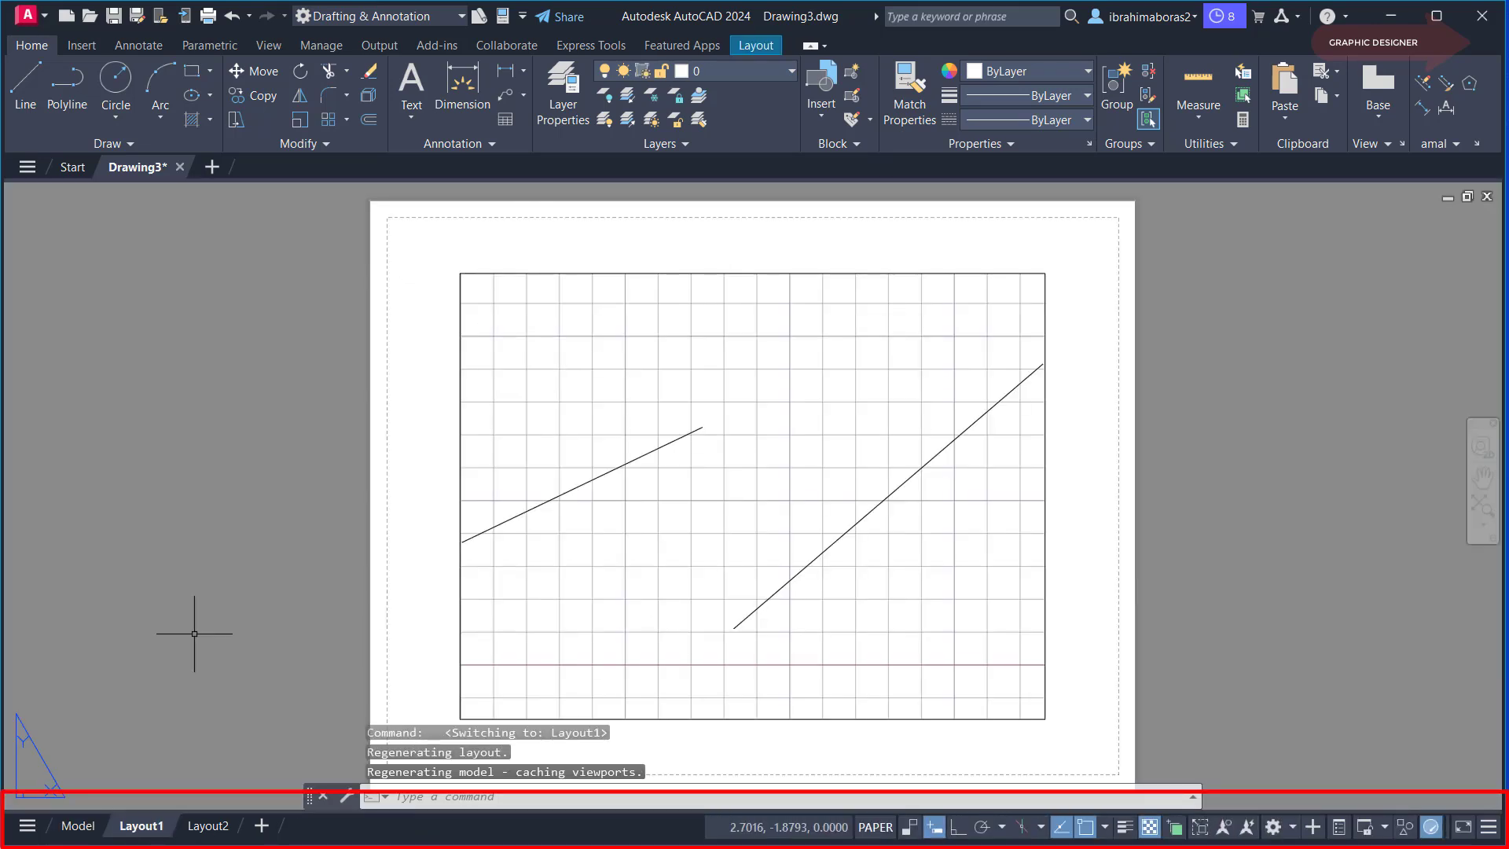
click(206, 825)
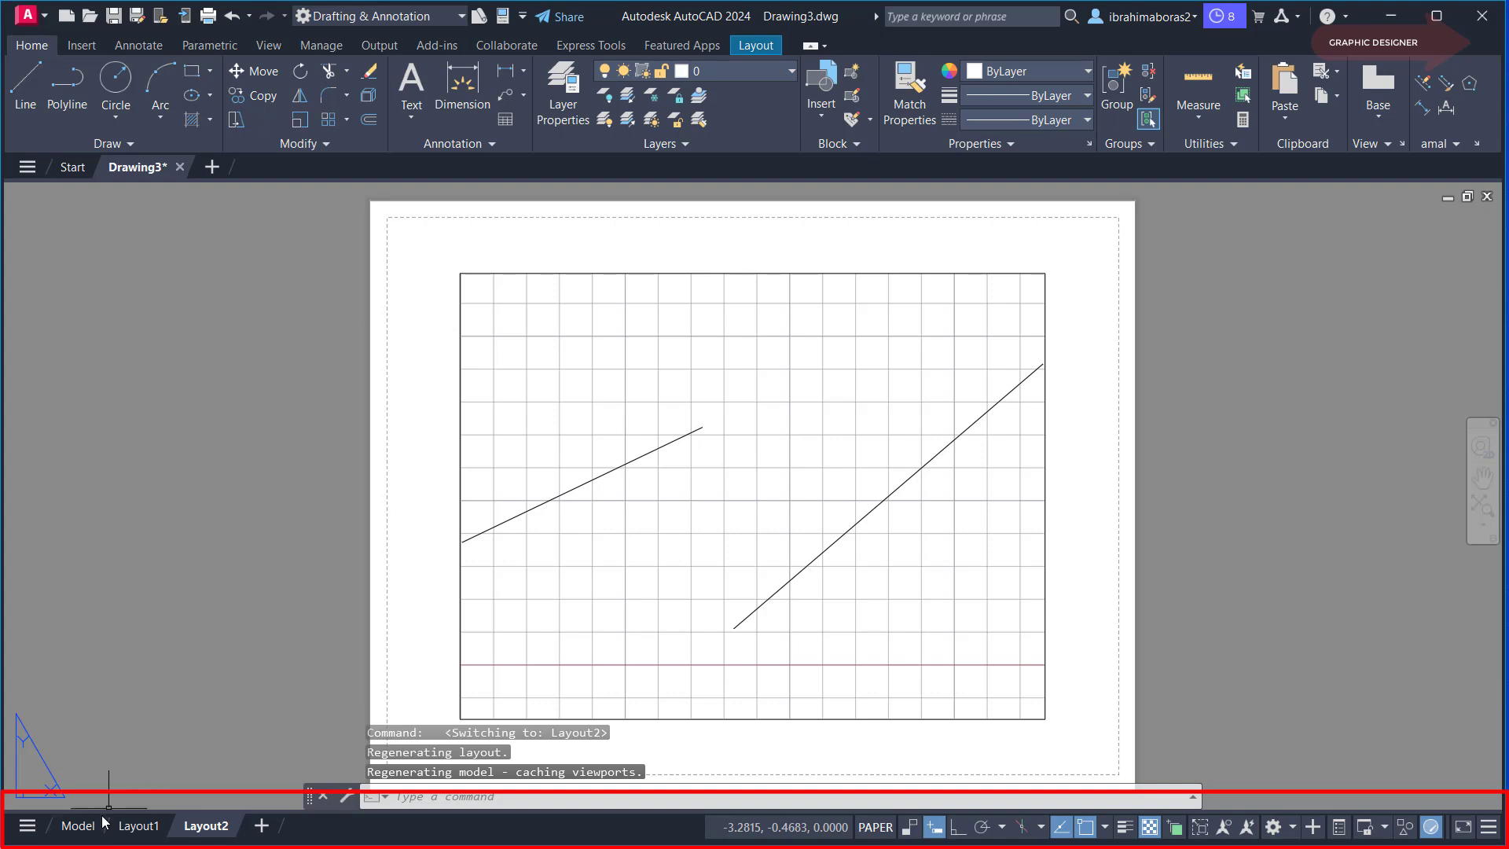
click(77, 825)
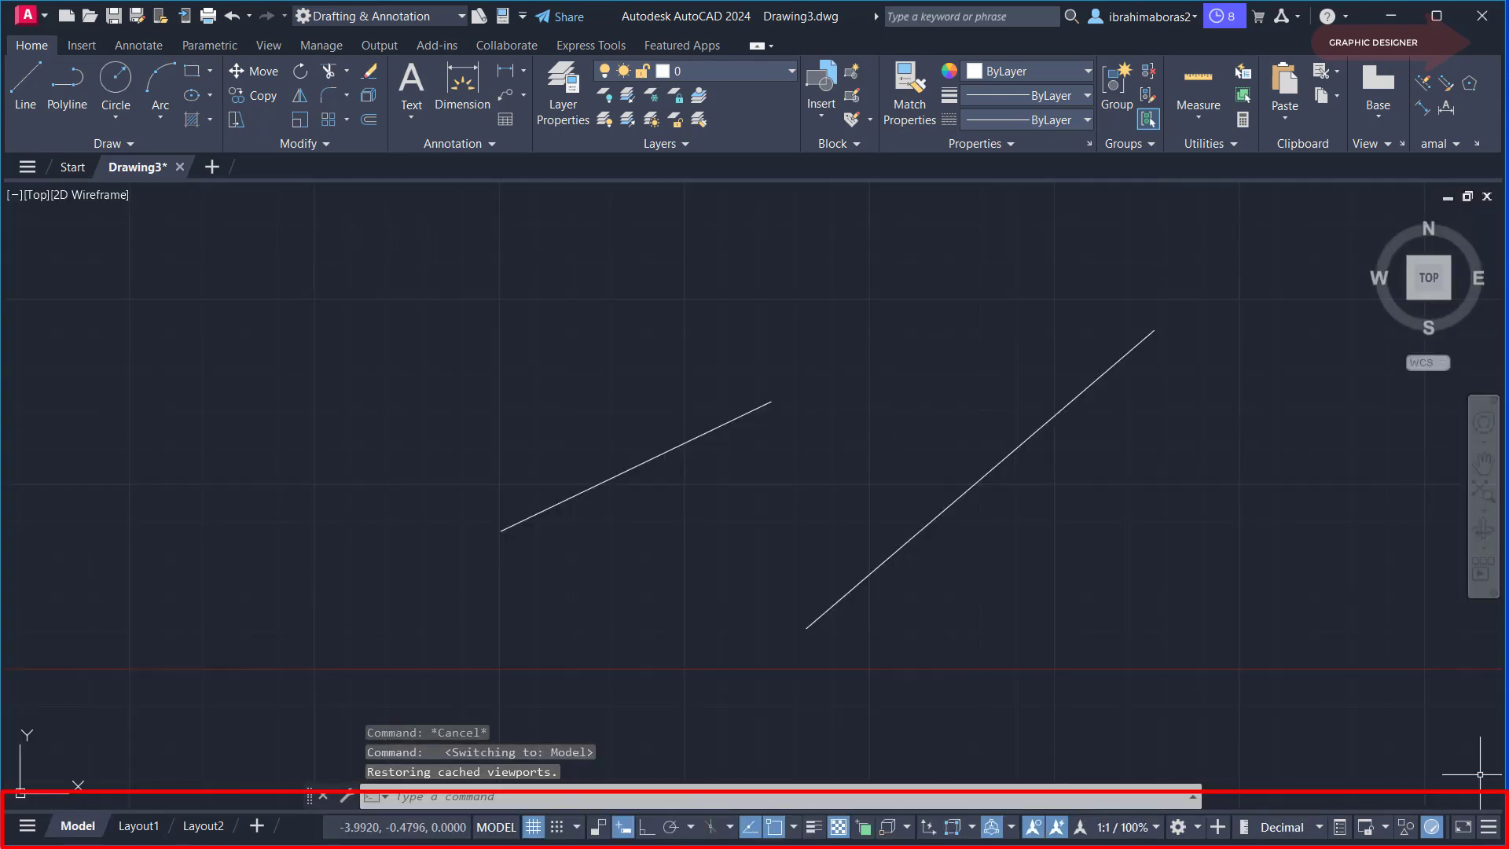
click(1489, 827)
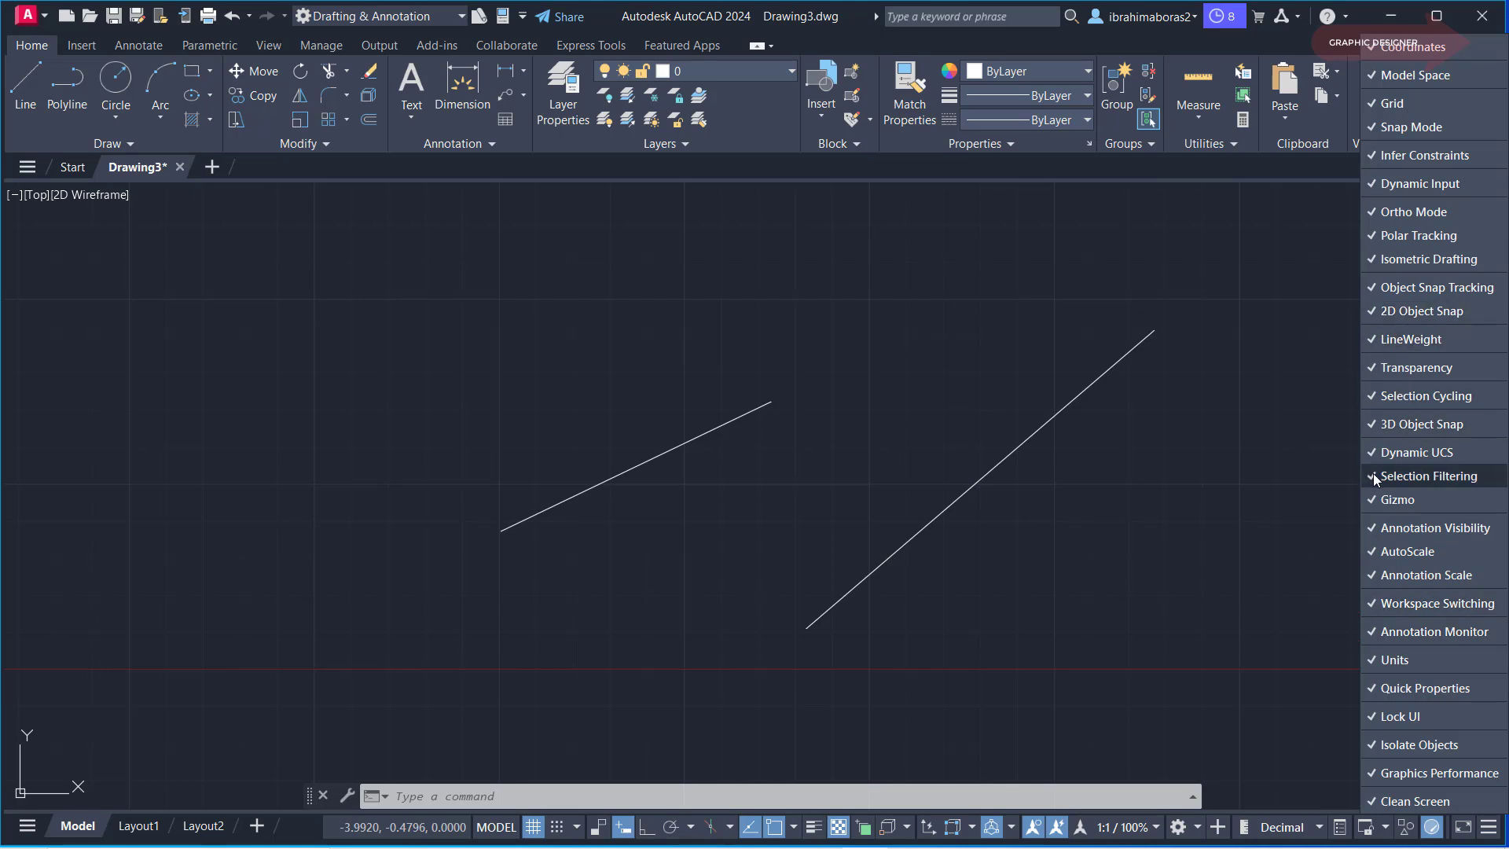
Turn on Show Menu Bar from the Quick Access Toolbar dropdown and check the File menu.
click(1288, 497)
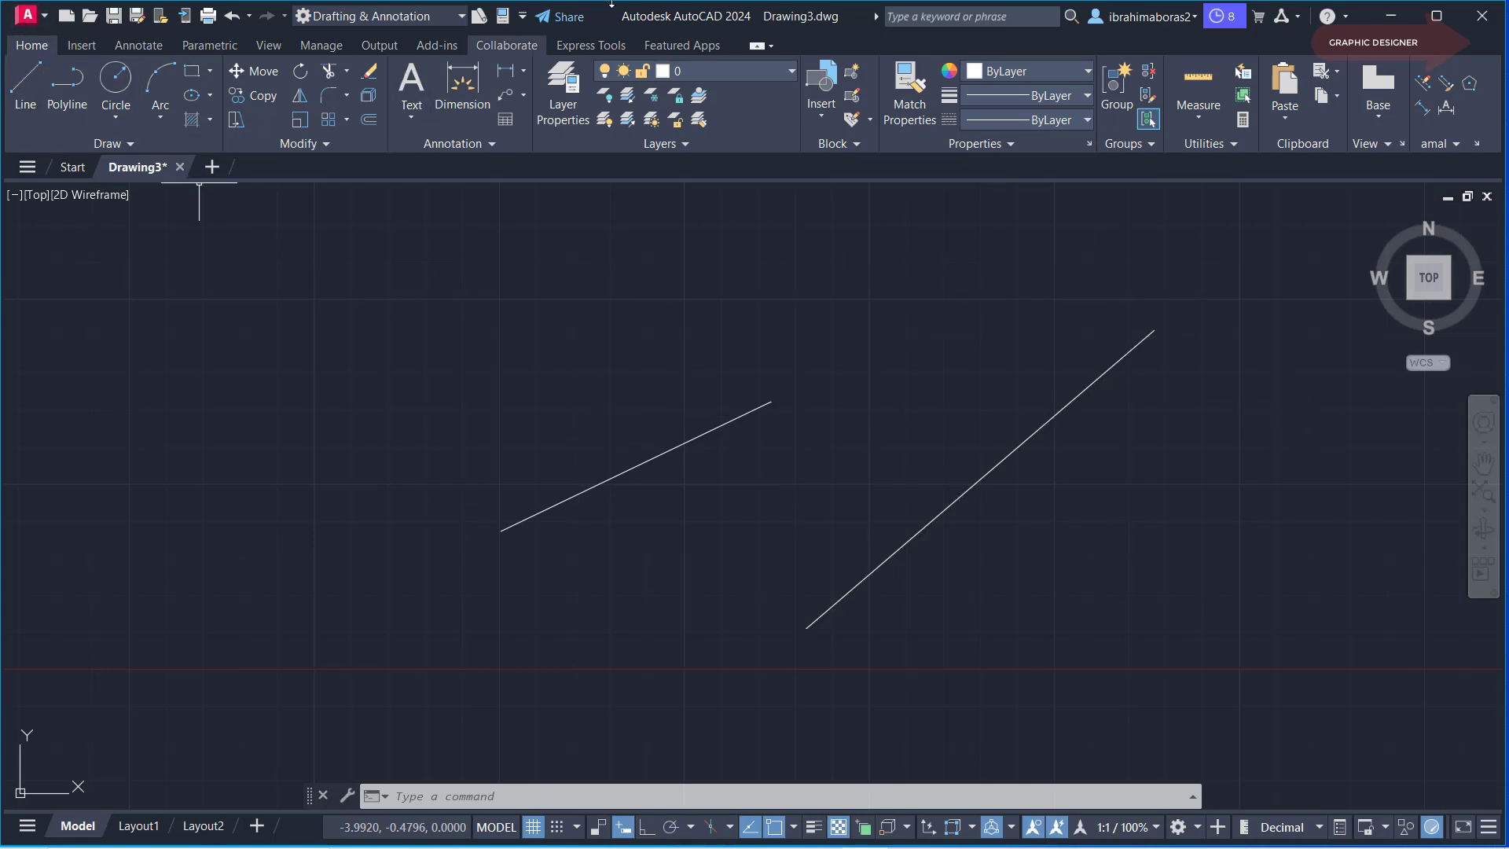
click(523, 16)
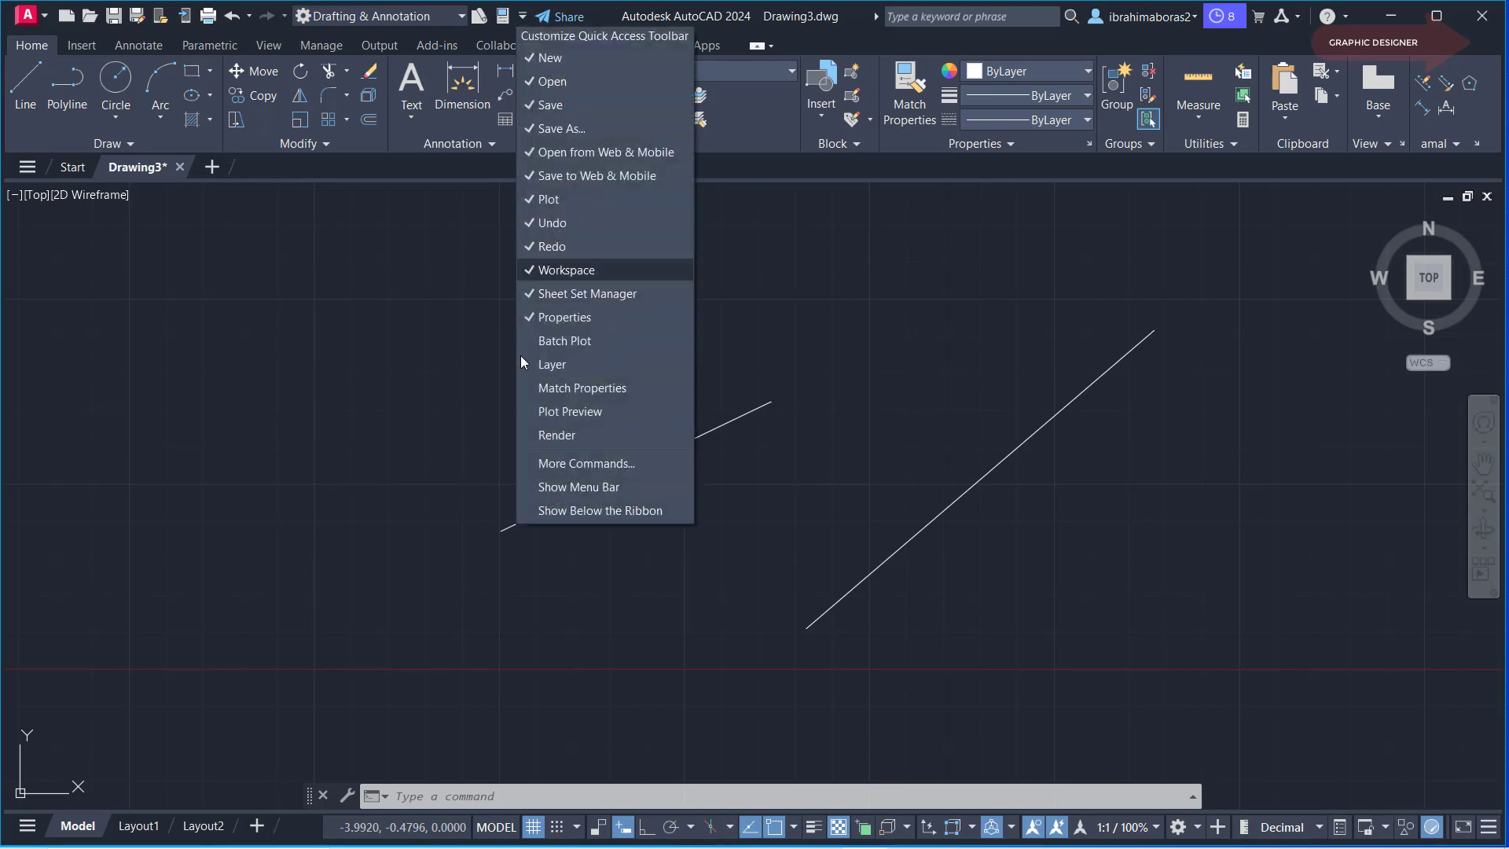
click(566, 487)
click(26, 43)
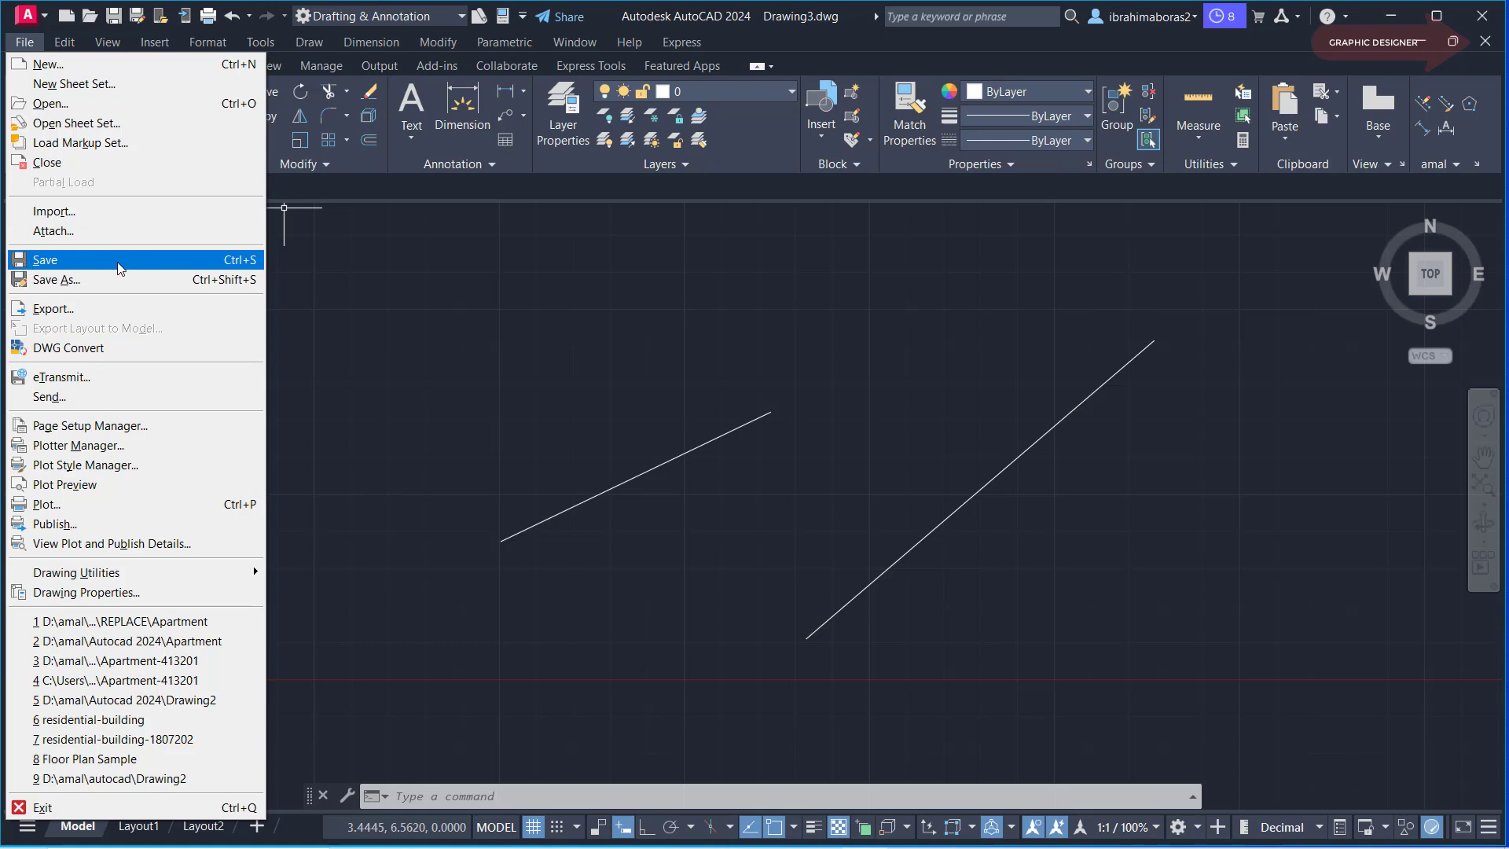
click(113, 267)
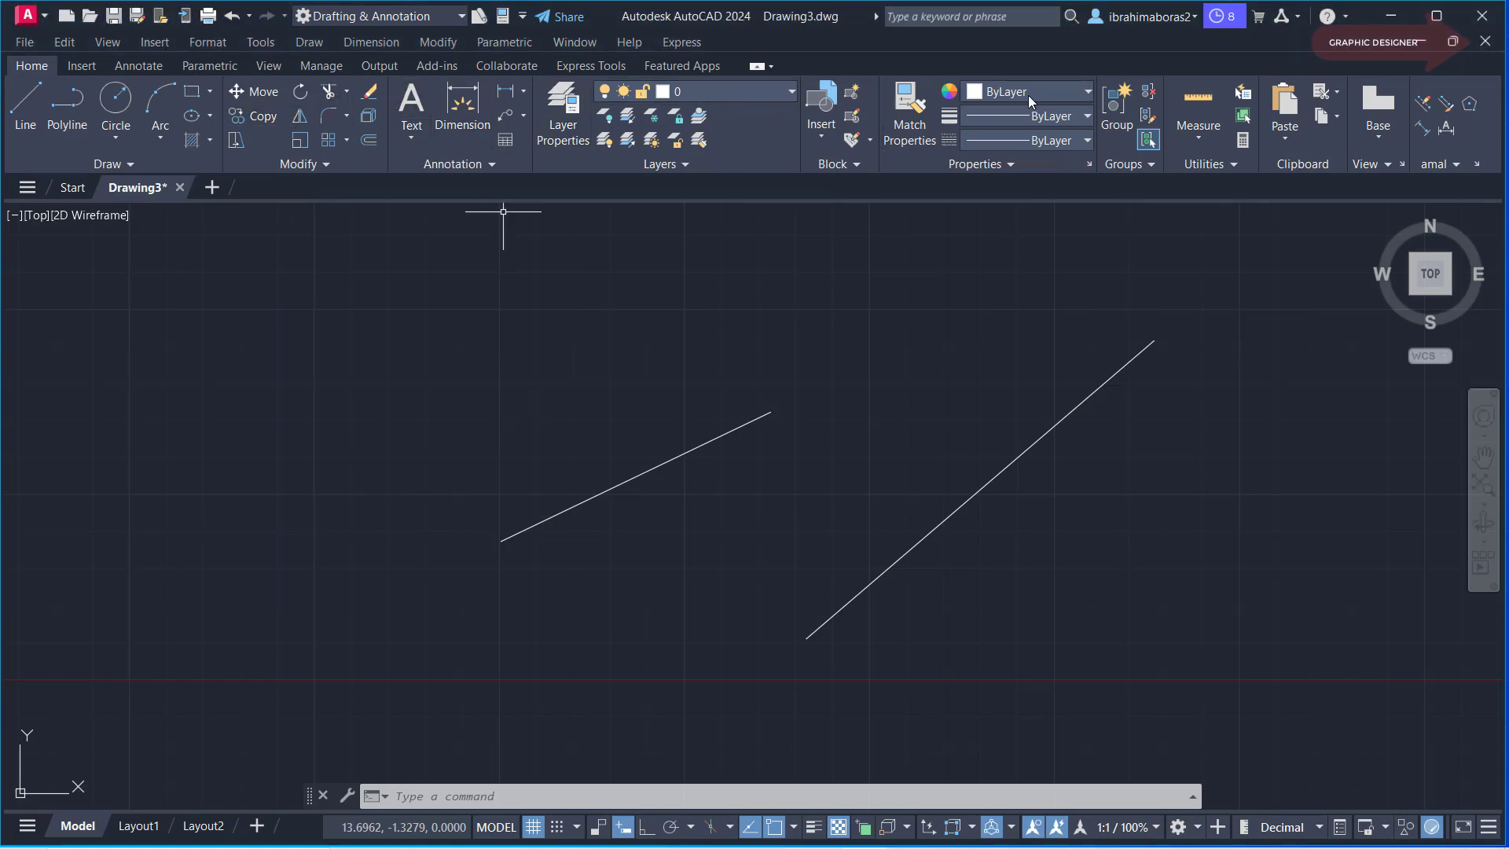
click(755, 66)
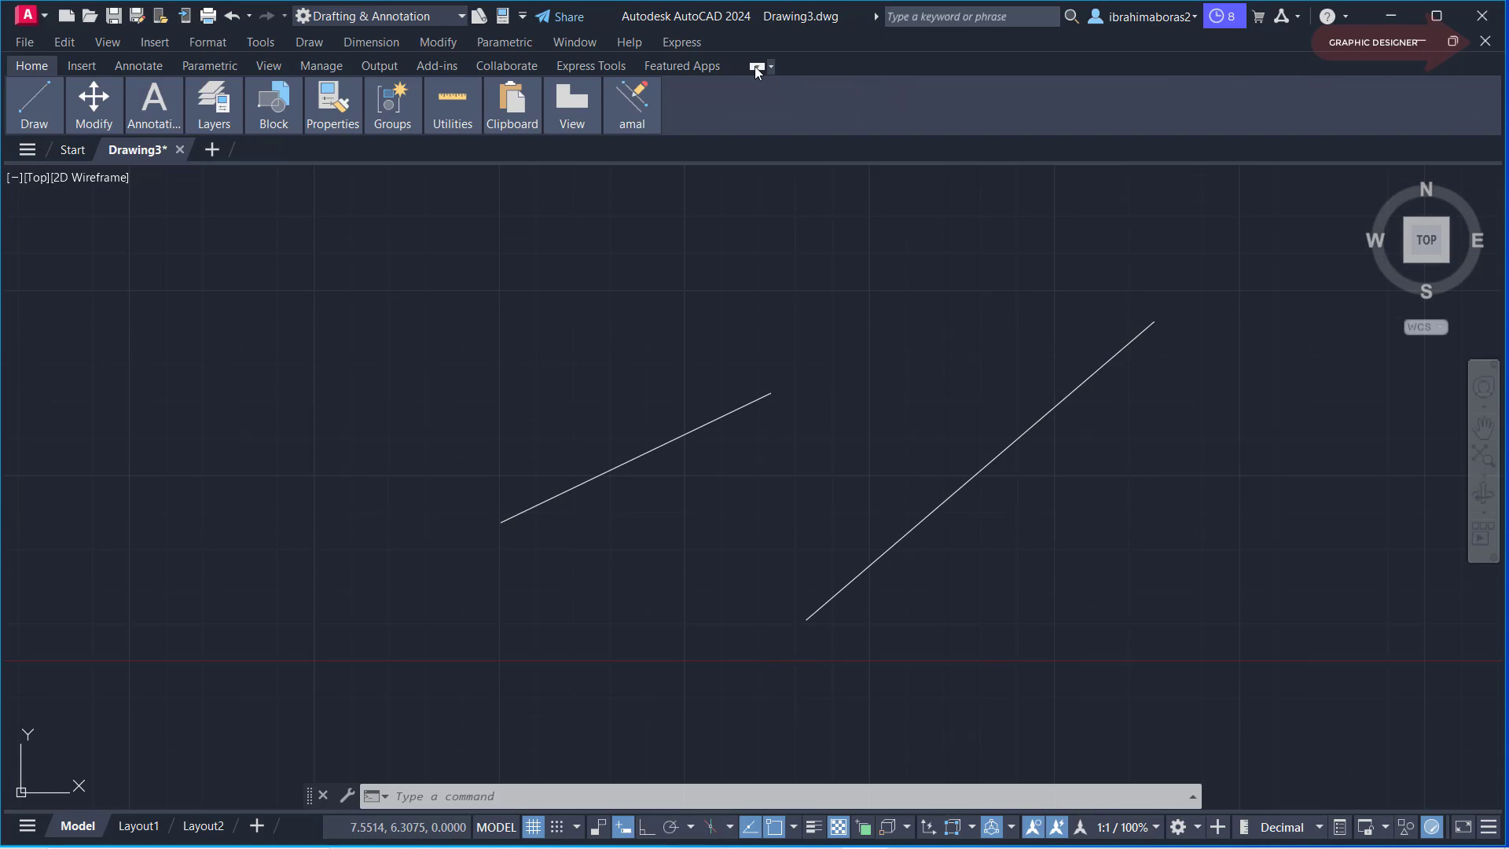
click(755, 66)
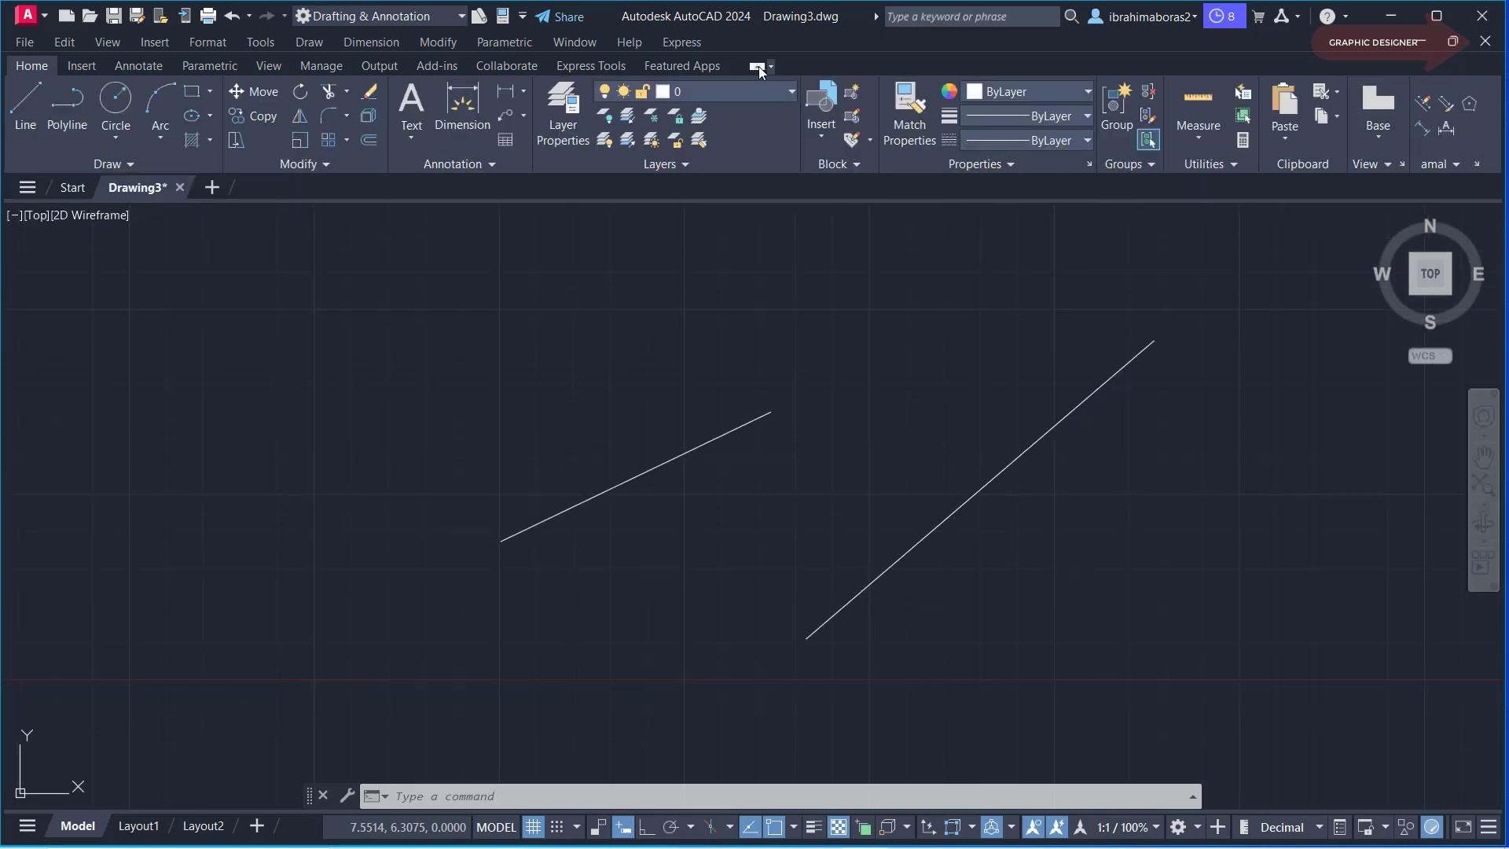
click(758, 67)
click(770, 66)
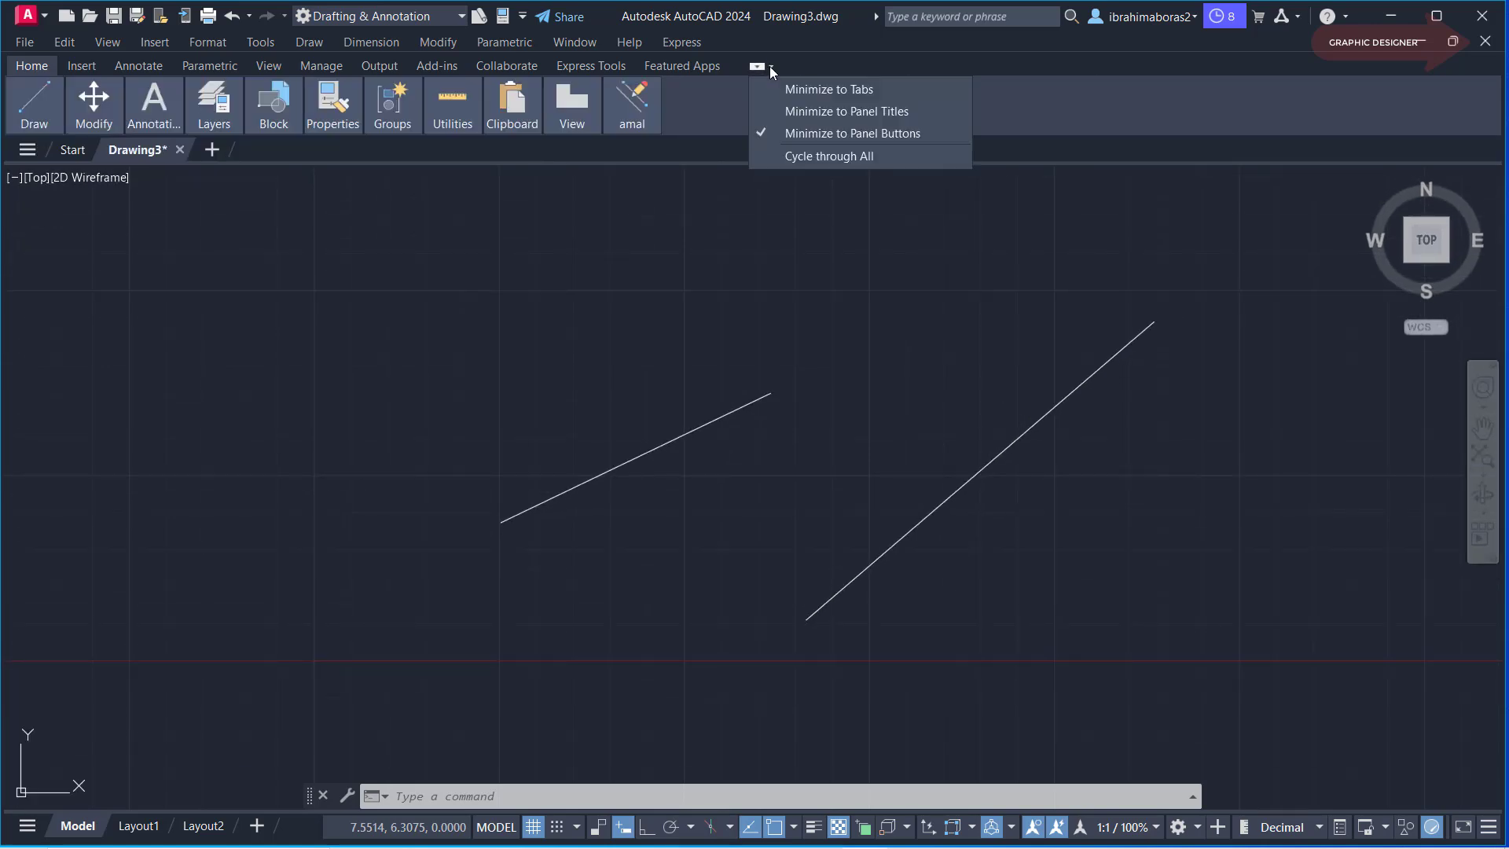
click(789, 92)
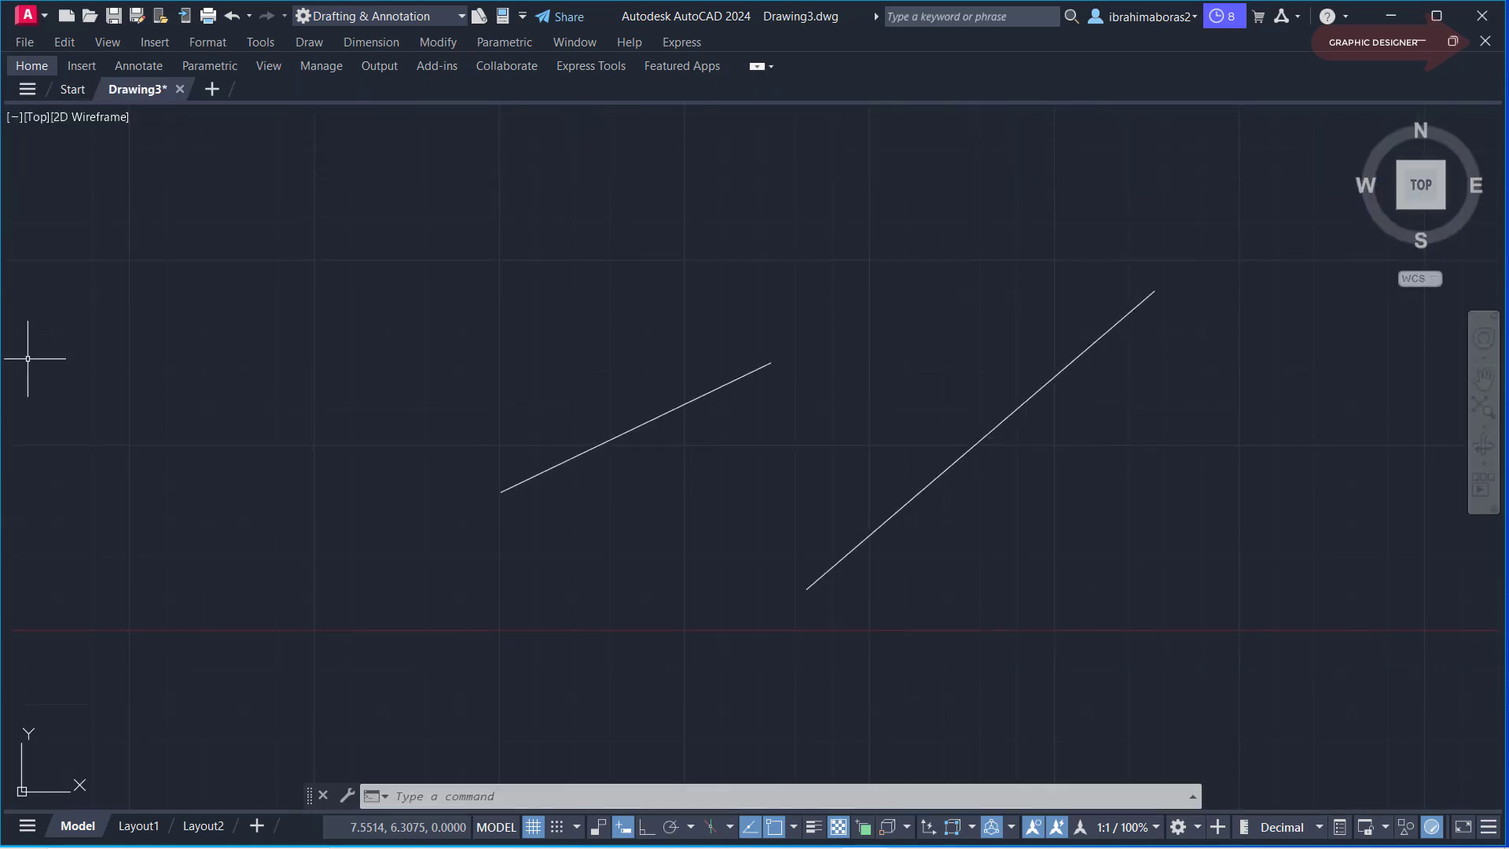
click(769, 64)
click(794, 111)
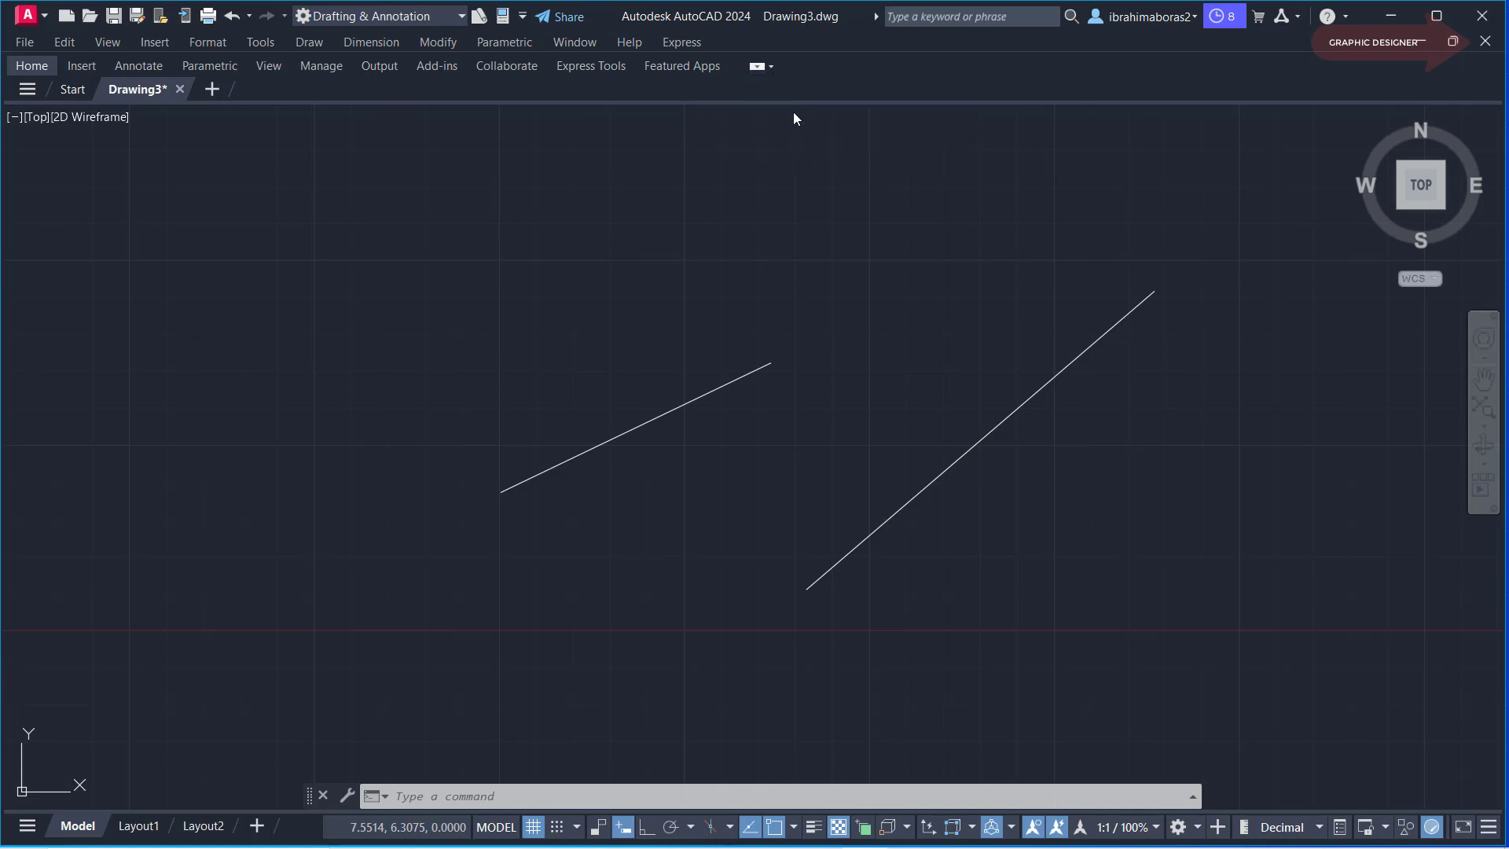
click(769, 66)
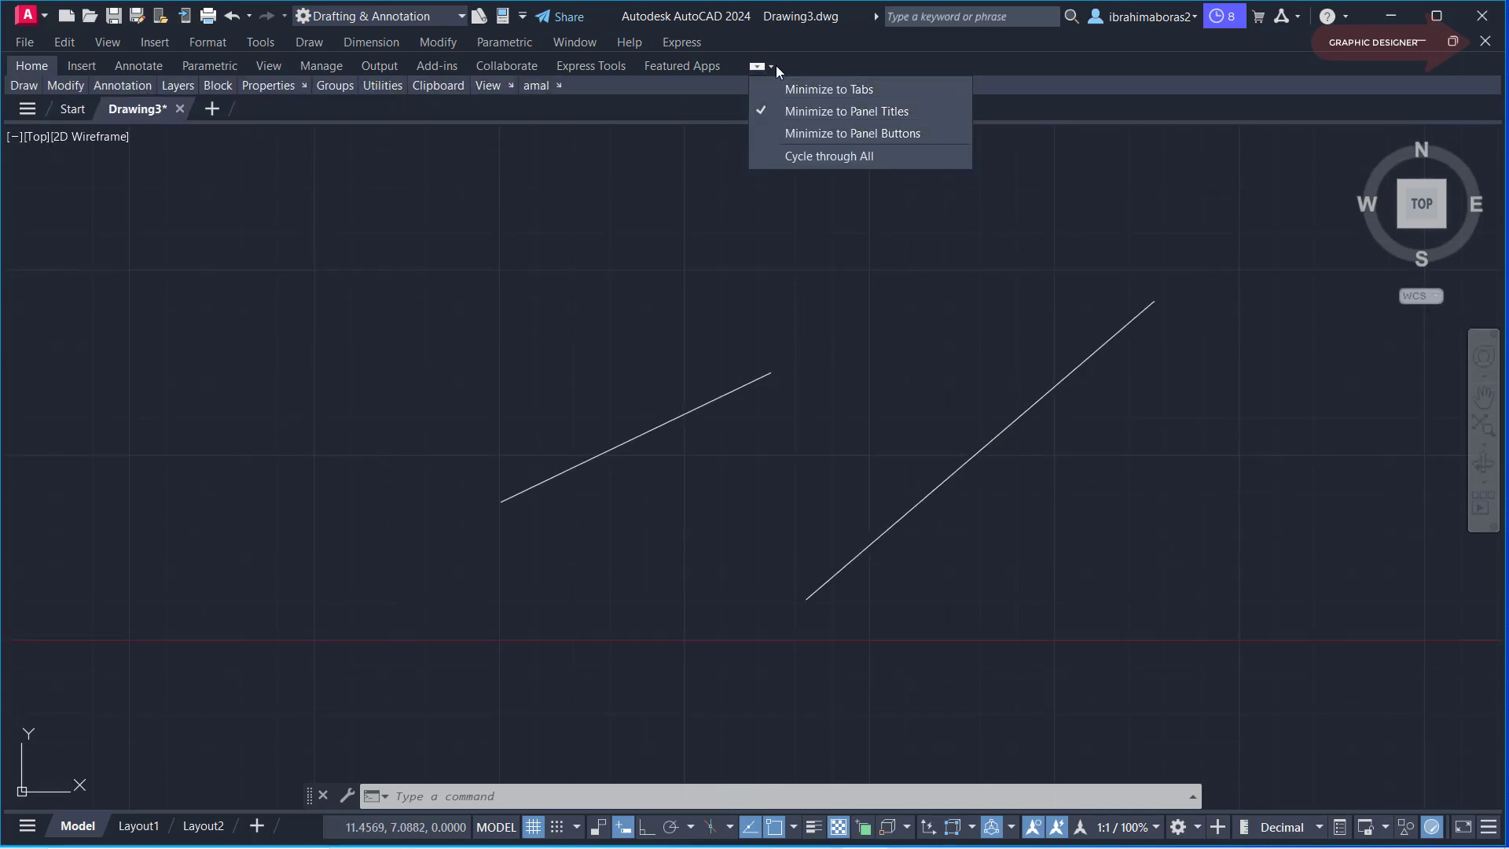
click(773, 66)
click(810, 134)
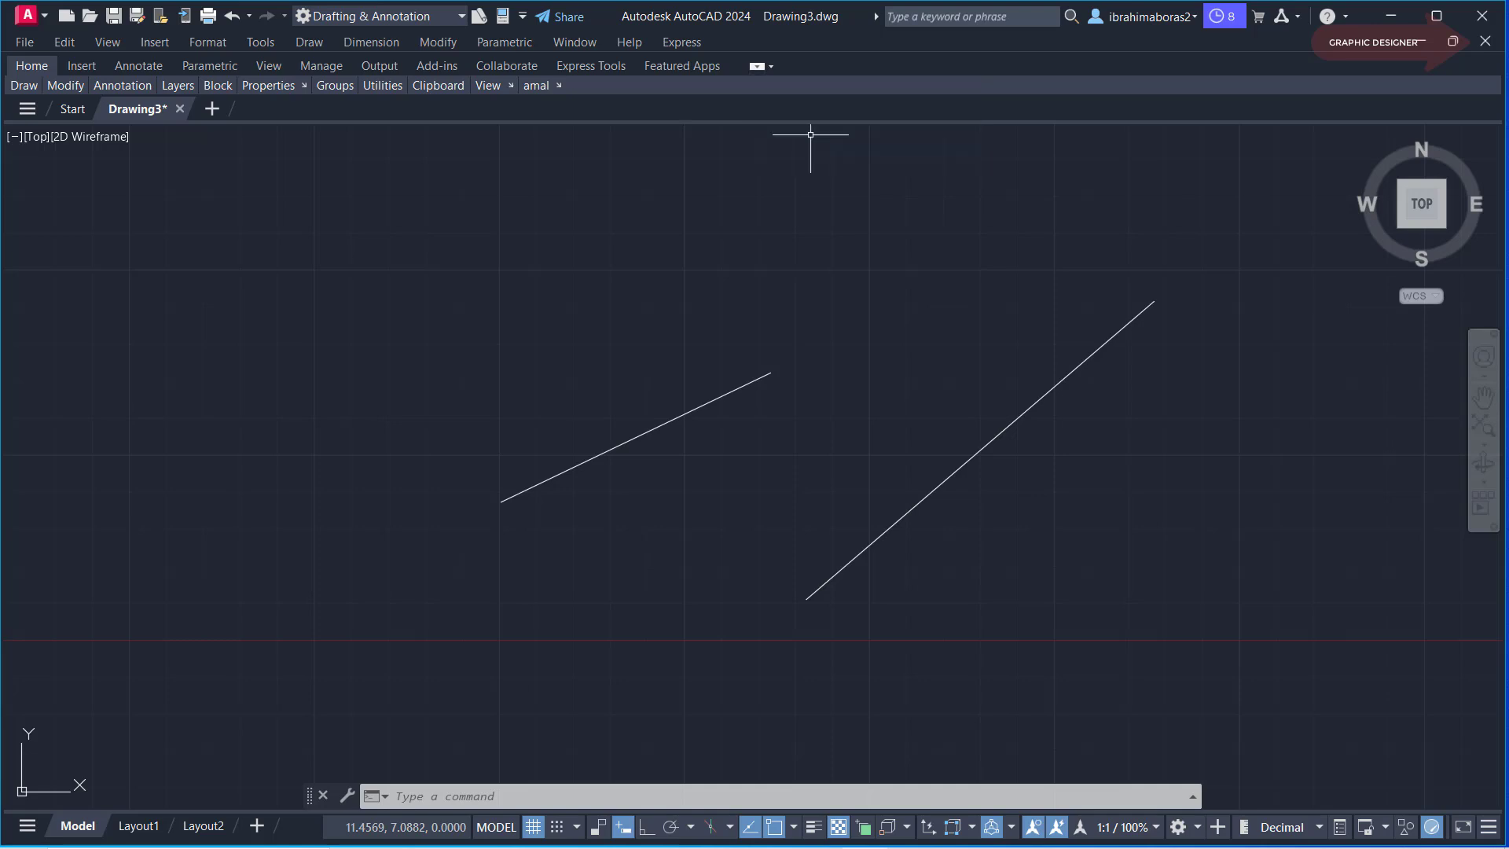
click(752, 68)
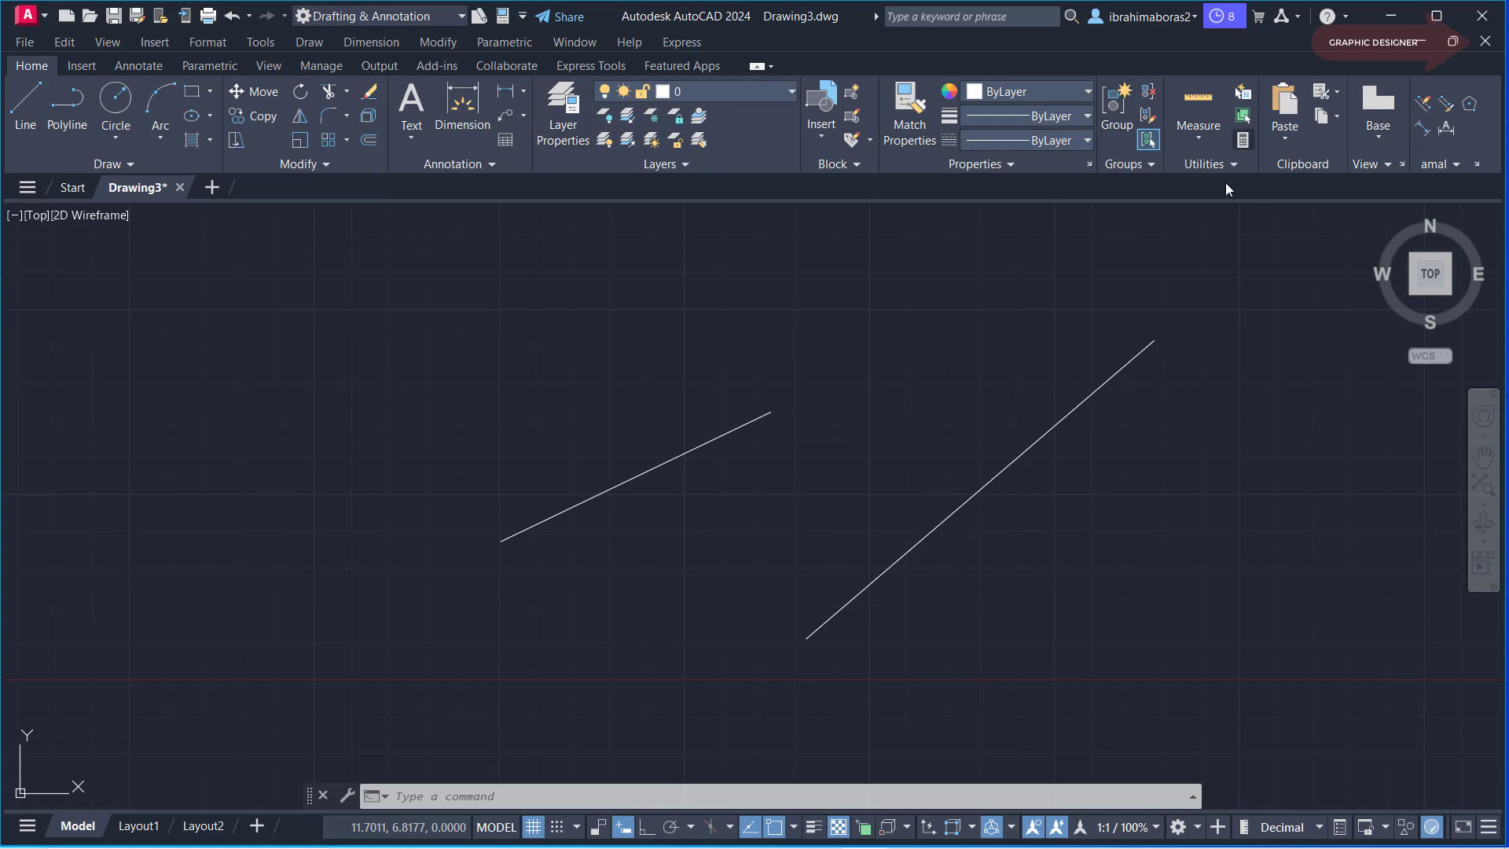